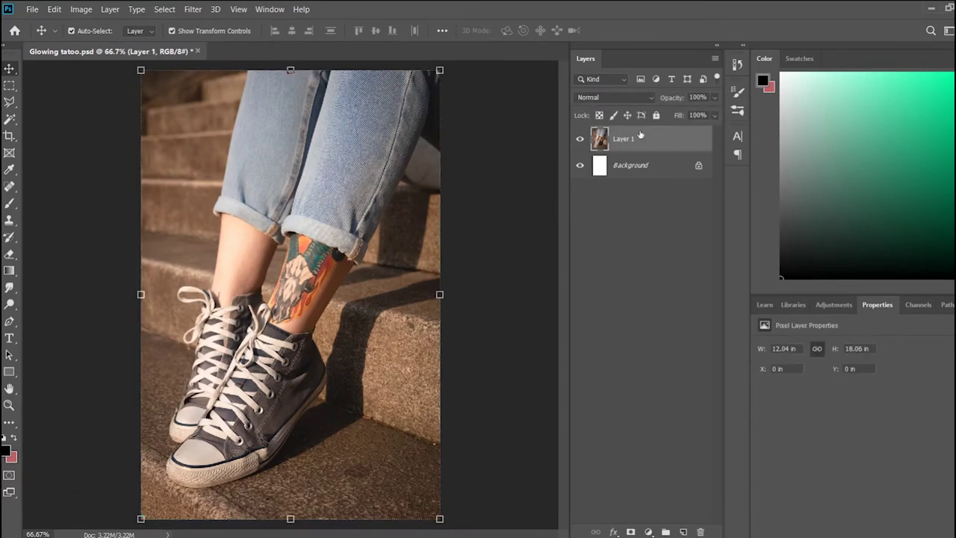
- Duplicate the photo as Layer 1 copy and hide the original Layer 1
key("ctrl+j")
left_click(579, 165)
- Add a Hue/Saturation adjustment with lowered lightness and saturation to darken the photo
left_click(833, 304)
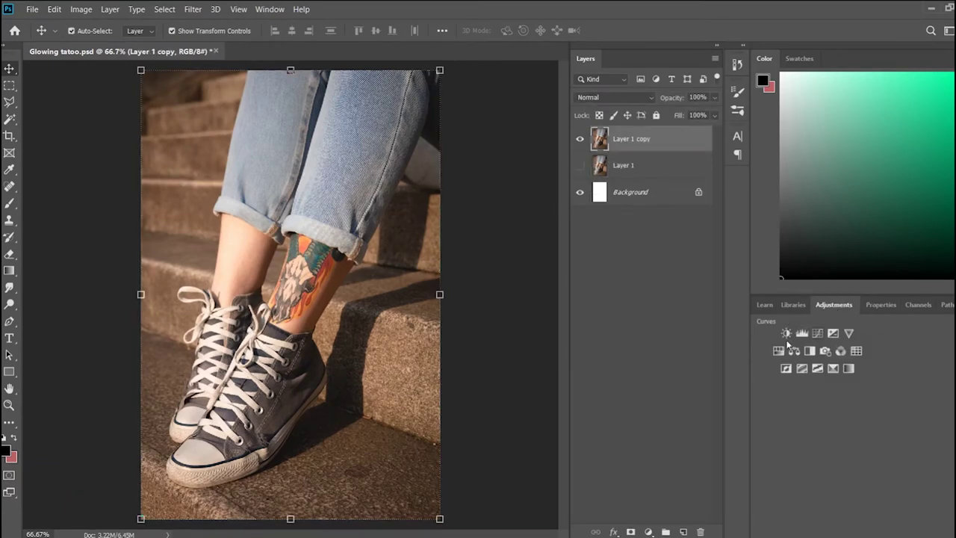
left_click(780, 363)
left_click_drag(865, 447, 827, 446)
left_click_drag(866, 422, 832, 424)
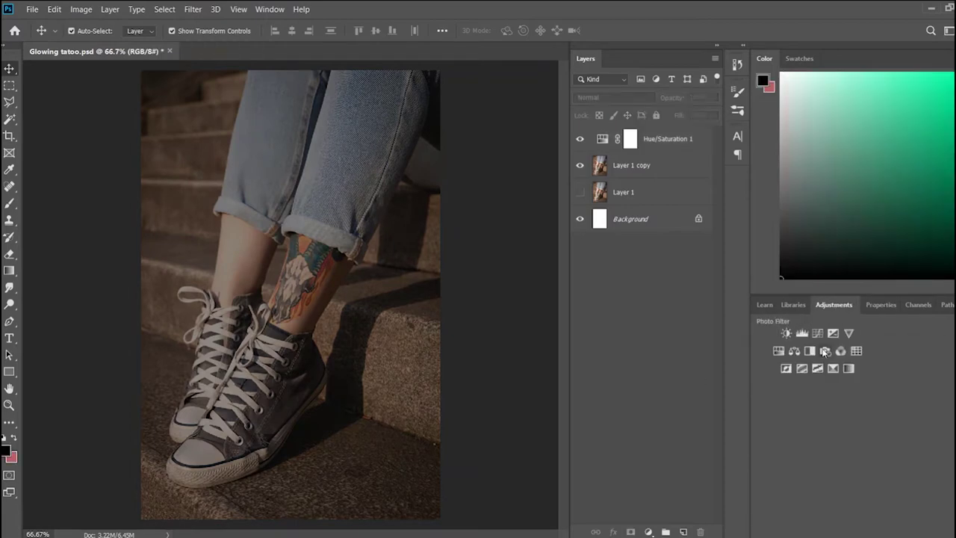
- Add an Exposure layer lowered further, painting black on its mask over the tattoo
left_click(834, 334)
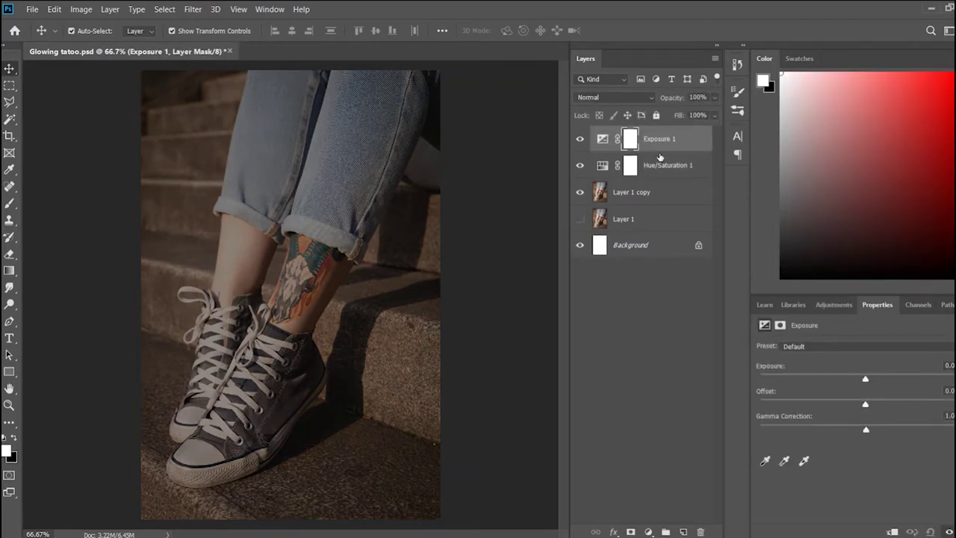
mouse_move(867, 380)
left_mouse_down()
mouse_move(846, 380)
mouse_move(865, 405)
left_mouse_up()
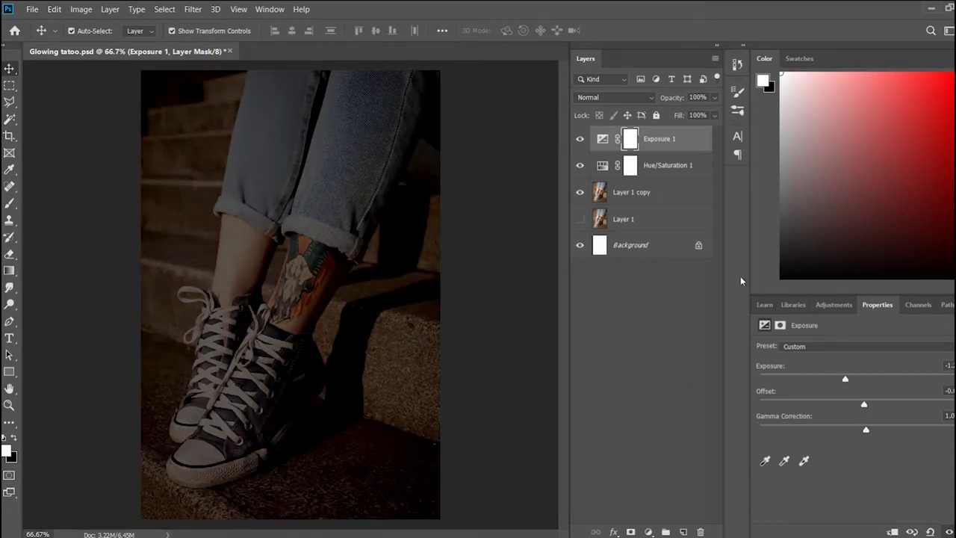
left_click_drag(844, 381, 836, 381)
key("b")
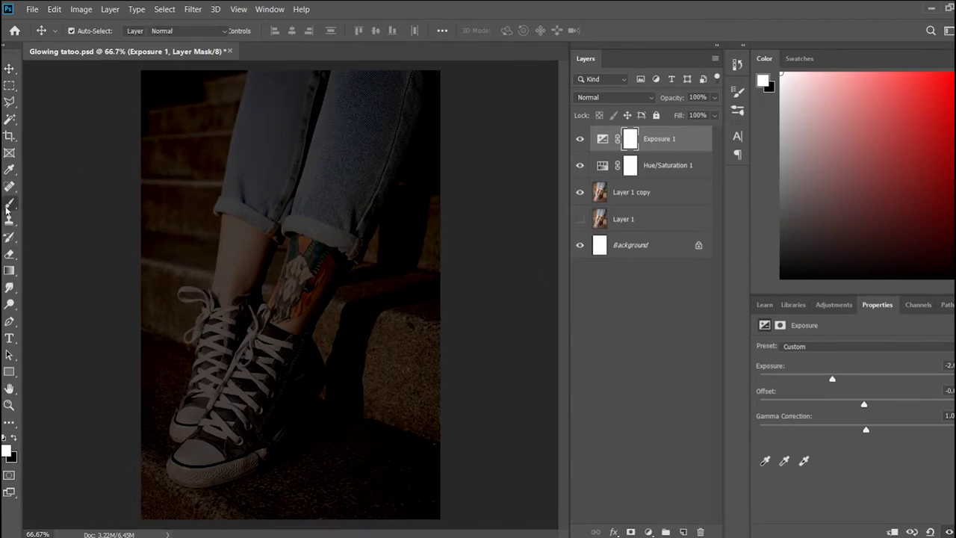
key("x")
mouse_move(313, 136)
left_mouse_down()
mouse_move(238, 309)
mouse_move(299, 342)
left_mouse_up()
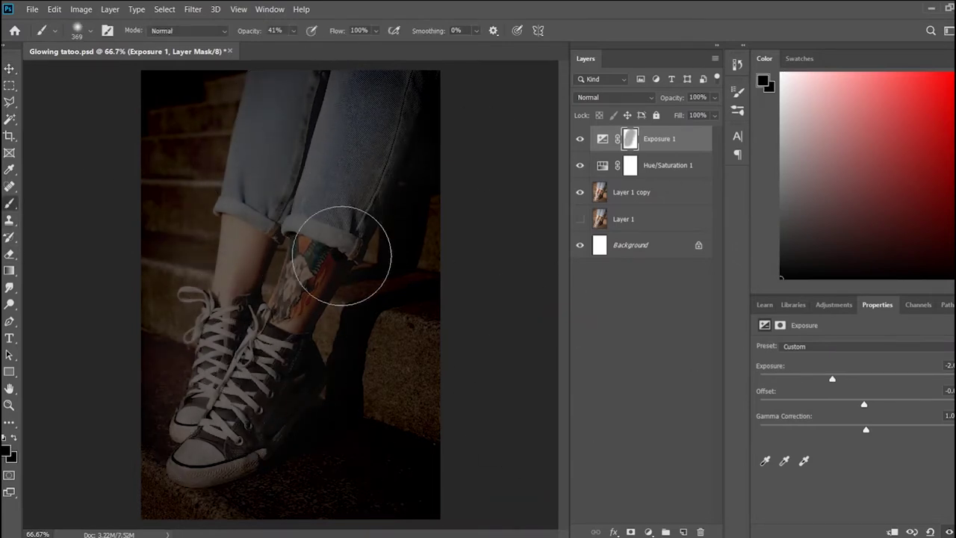
- Select the hidden original Layer 1 and duplicate it
key("v")
left_click(534, 309)
scroll(284, 310, "up", 3)
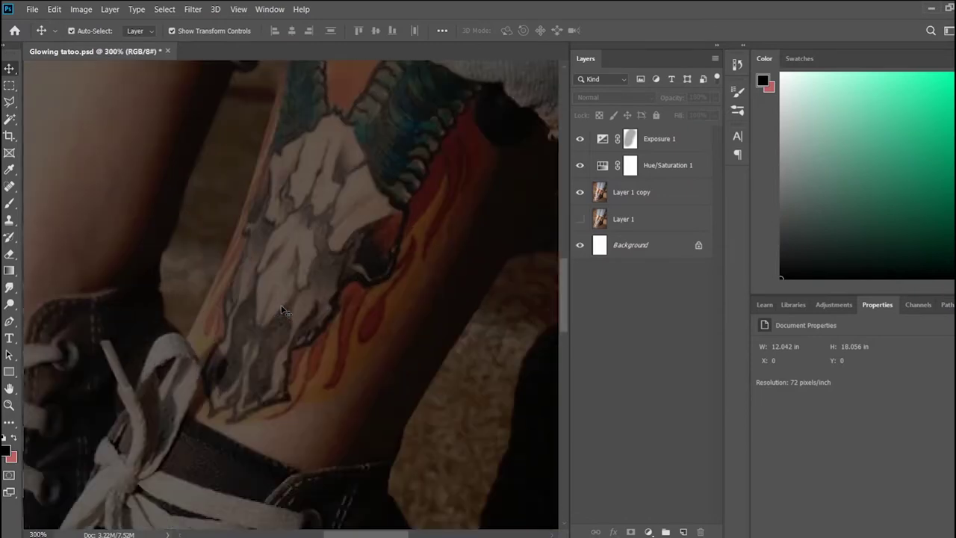
left_click(641, 222)
key("ctrl+j")
- Move the new copy to the top and begin tracing the skull with the Polygonal Lasso
left_click_drag(656, 216, 639, 134)
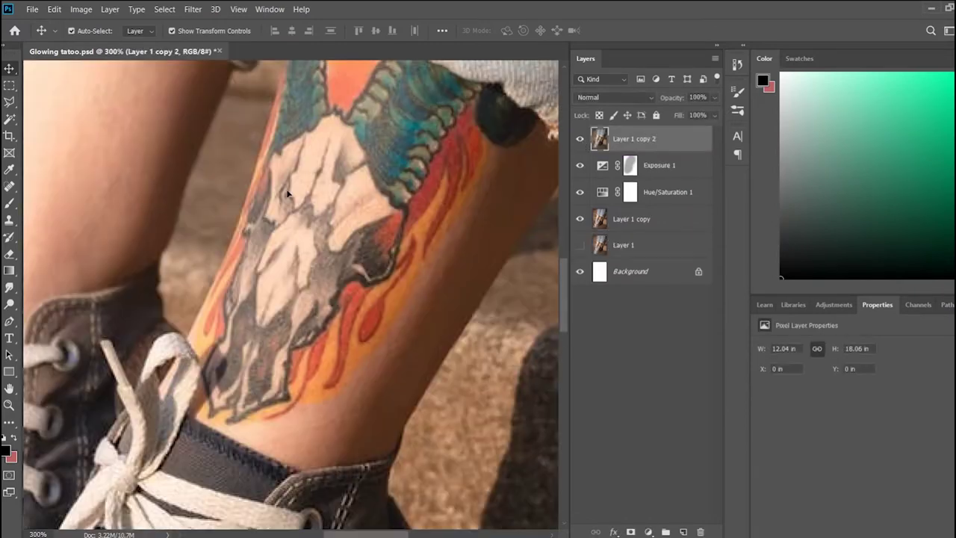
key("l")
left_click(260, 415)
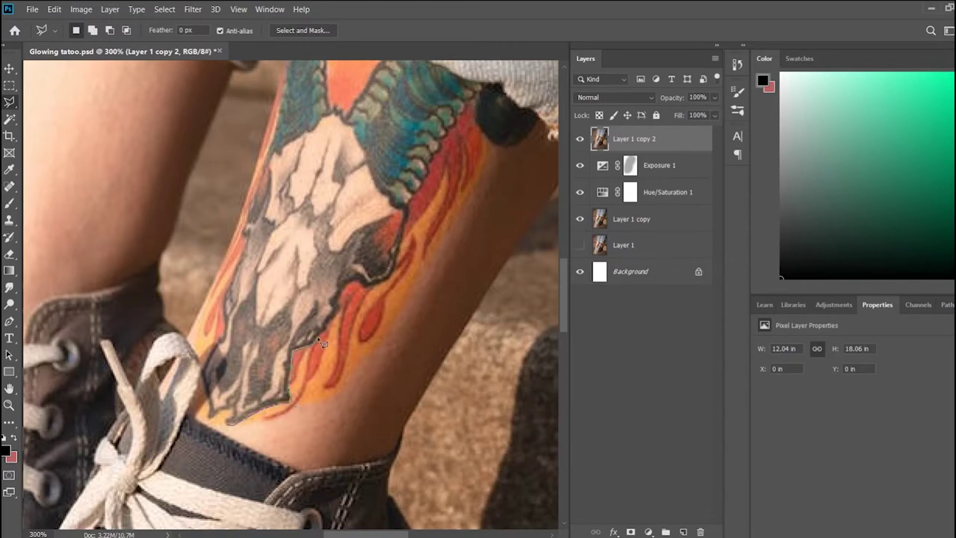
left_click(346, 291)
left_click(394, 261)
left_click(409, 209)
- Finish the skull and teal horn outline, mask the copy to it, then duplicate Layer 1
scroll(482, 99, "up", 1)
scroll(482, 98, "up", 4)
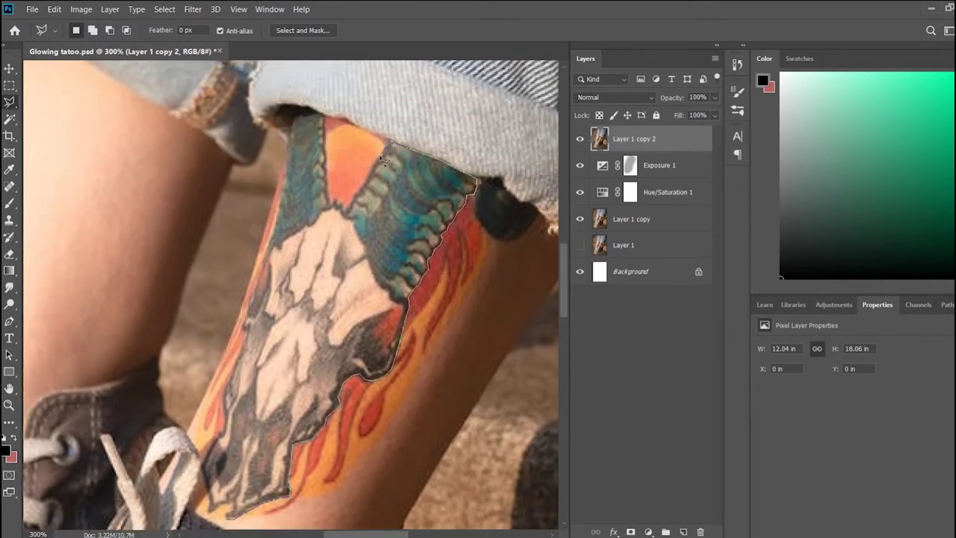
left_click(346, 208)
left_click(291, 117)
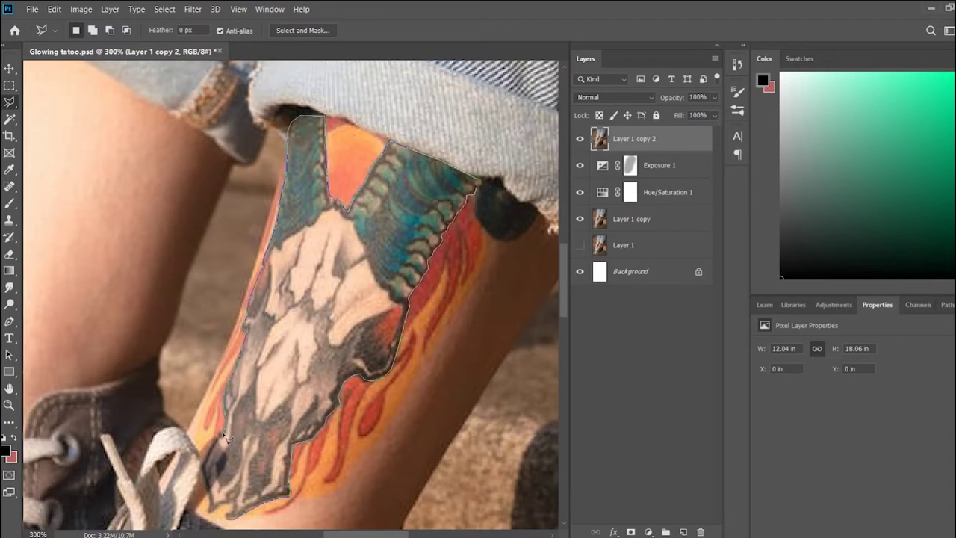
left_click(204, 464)
left_click(228, 521)
left_click(631, 532)
left_click(667, 252)
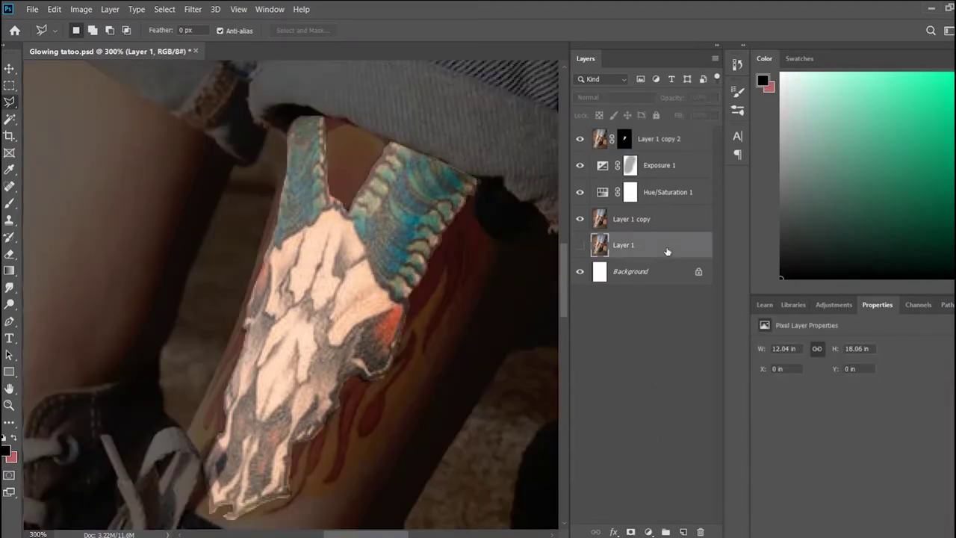
key("ctrl+j")
- Move the new copy to the top and start outlining the whole tattoo's right edge
left_click_drag(667, 248, 658, 134)
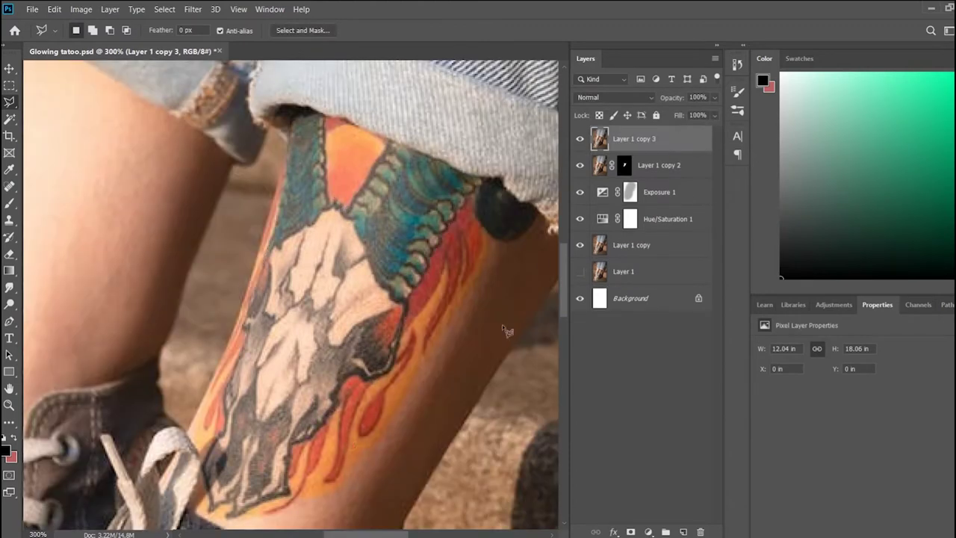
scroll(411, 362, "down", 1)
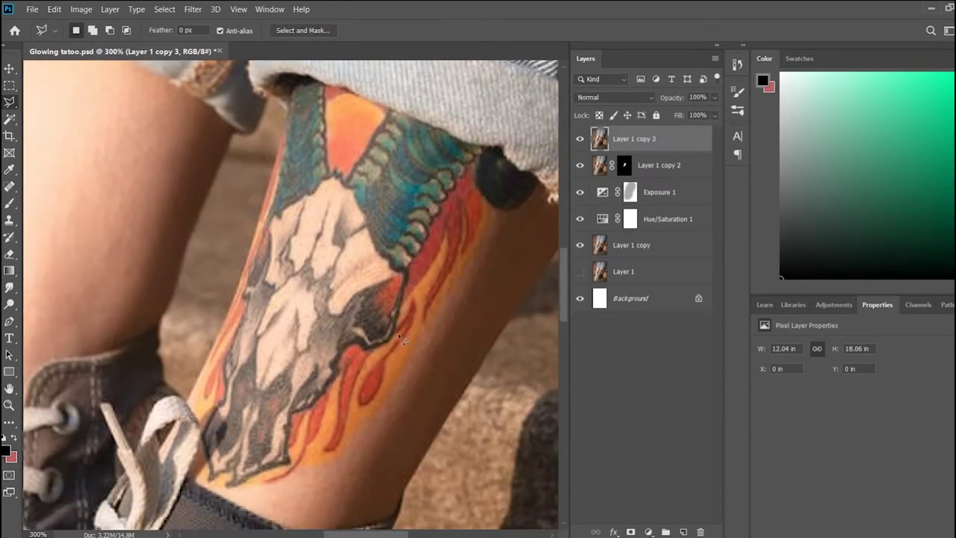
left_click(482, 157)
left_click(476, 168)
left_click(386, 407)
left_click(364, 418)
- Trace the tattoo's lower, left and top edges, close the outline, and mask the copy
mouse_move(299, 476)
left_mouse_down()
mouse_move(224, 496)
mouse_move(198, 475)
mouse_move(195, 412)
mouse_move(266, 216)
left_mouse_up()
mouse_move(290, 178)
left_mouse_down()
mouse_move(286, 132)
mouse_move(299, 104)
mouse_move(321, 84)
mouse_move(347, 92)
left_mouse_up()
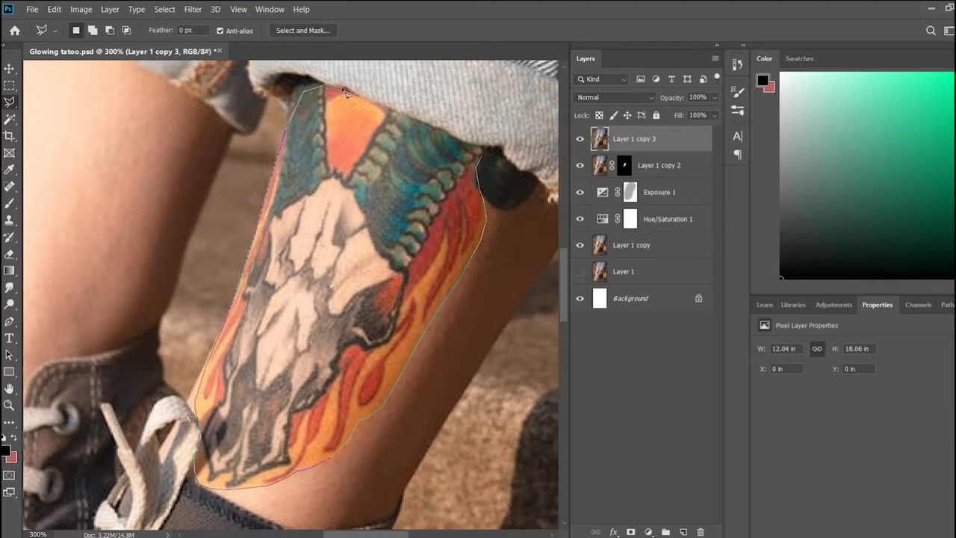
left_click_drag(408, 113, 485, 160)
left_click(486, 160)
left_click(630, 532)
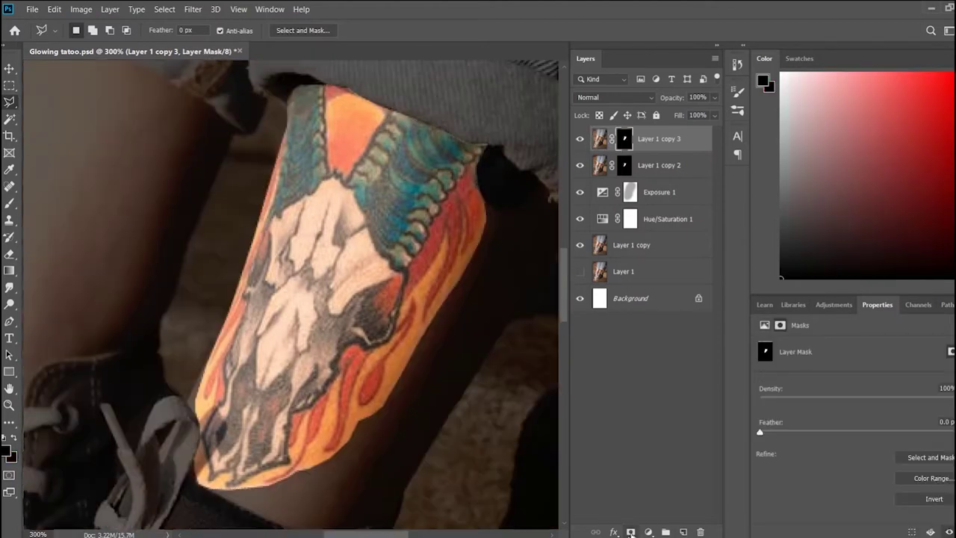
left_click(9, 203)
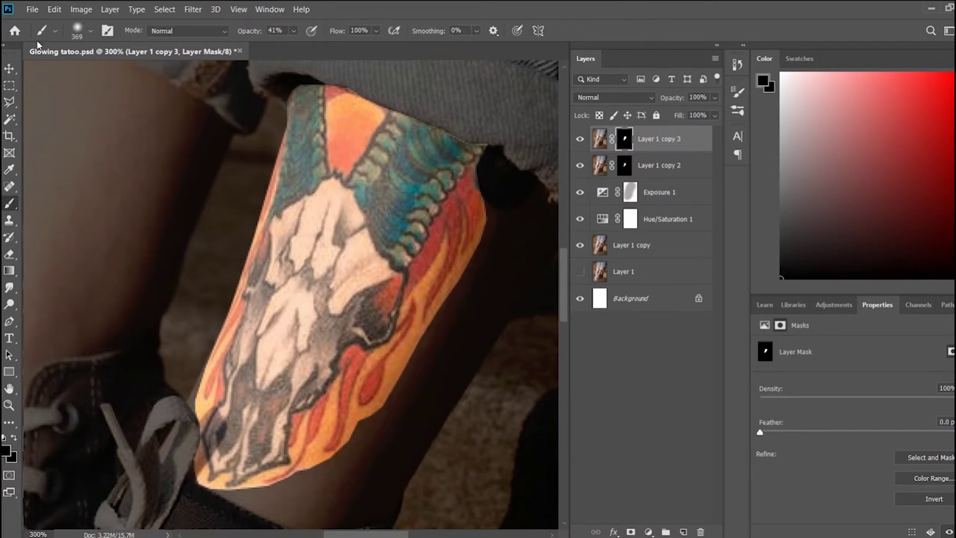
- Paint black at 41% opacity along the tattoo edges on the copy 3 and copy 2 masks
mouse_move(502, 216)
left_mouse_down()
mouse_move(421, 386)
mouse_move(366, 461)
mouse_move(245, 509)
mouse_move(181, 438)
mouse_move(188, 341)
mouse_move(241, 187)
mouse_move(369, 79)
mouse_move(513, 160)
mouse_move(513, 231)
mouse_move(442, 359)
left_mouse_up()
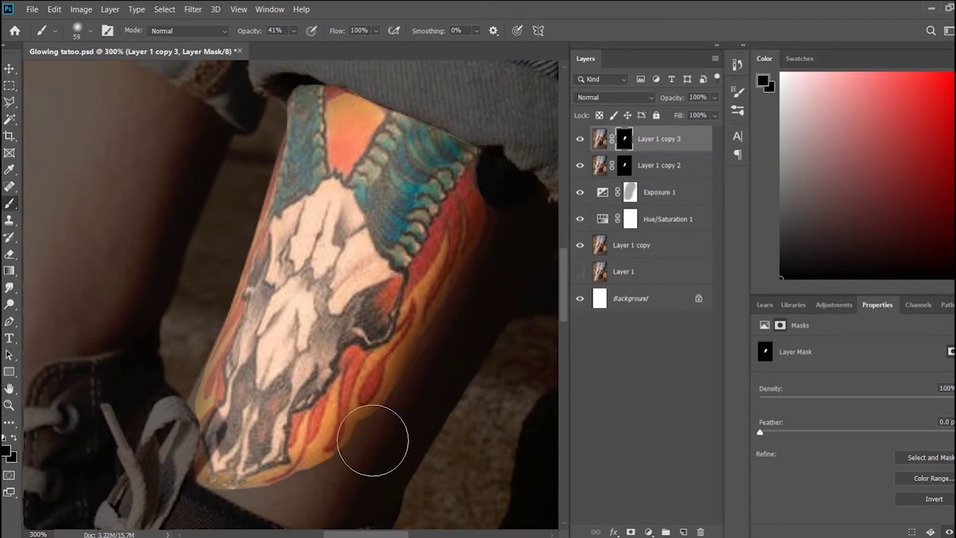
key("bracketleft")
key("bracketleft")
key("bracketleft")
mouse_move(383, 347)
left_mouse_down()
mouse_move(380, 411)
mouse_move(348, 449)
mouse_move(239, 495)
mouse_move(199, 493)
left_mouse_up()
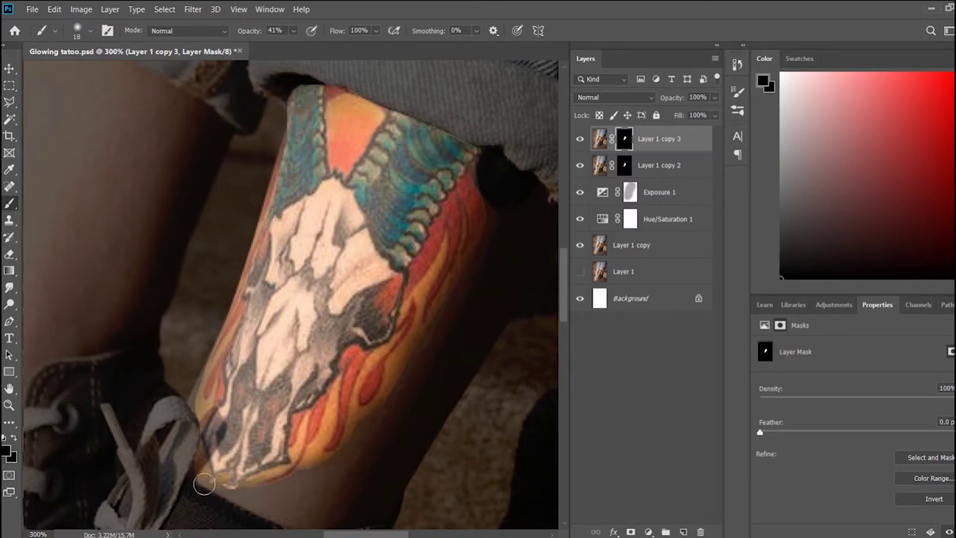
key("alt+bracketleft")
left_click_drag(316, 474, 205, 486)
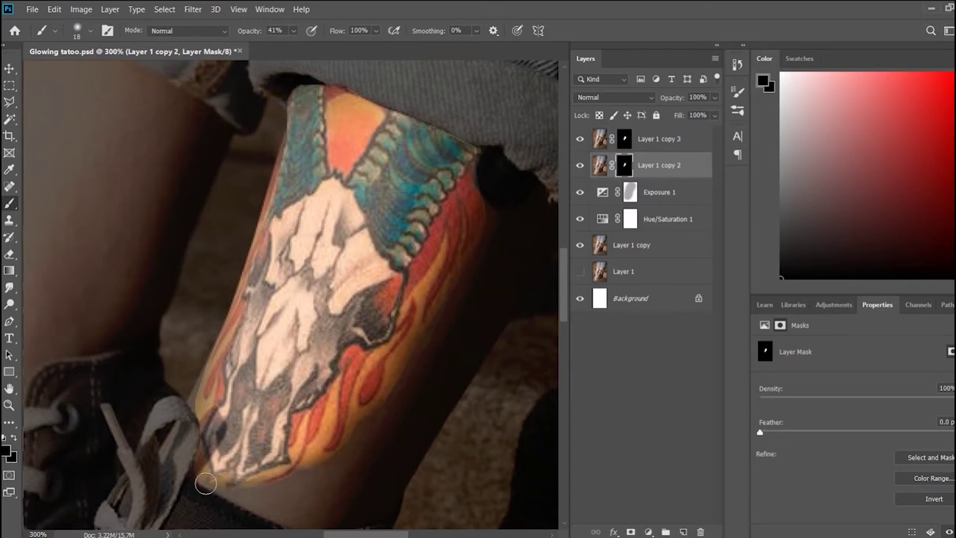
left_click(625, 139)
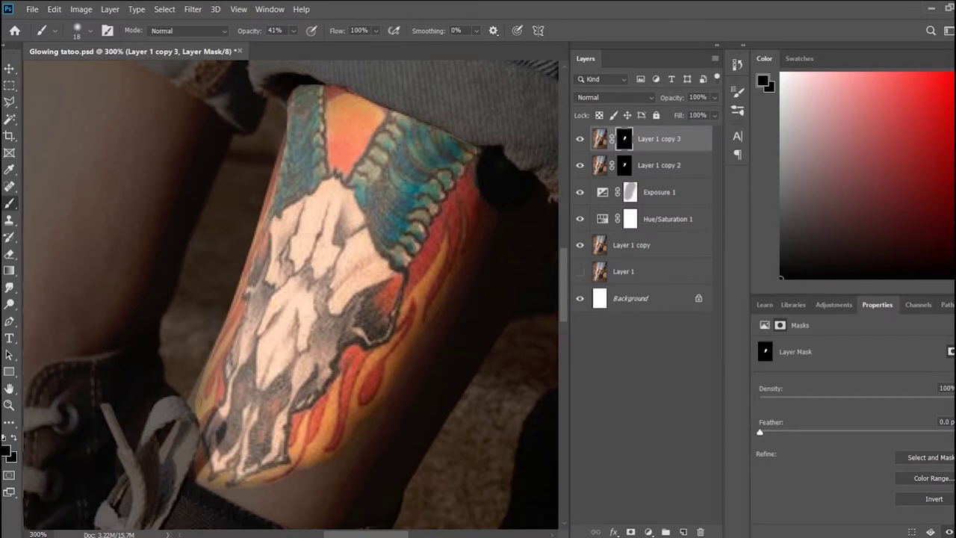
left_click_drag(192, 385, 191, 426)
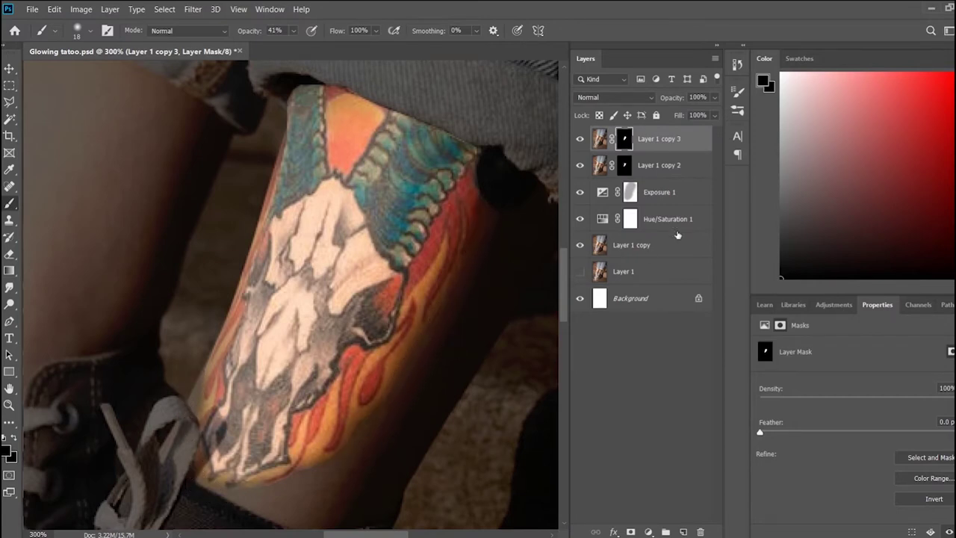
left_click(833, 304)
left_click(823, 357)
- Clip Hue/Saturation 2 to the skull-only copy, boosting saturation and shifting hue
left_click(580, 165)
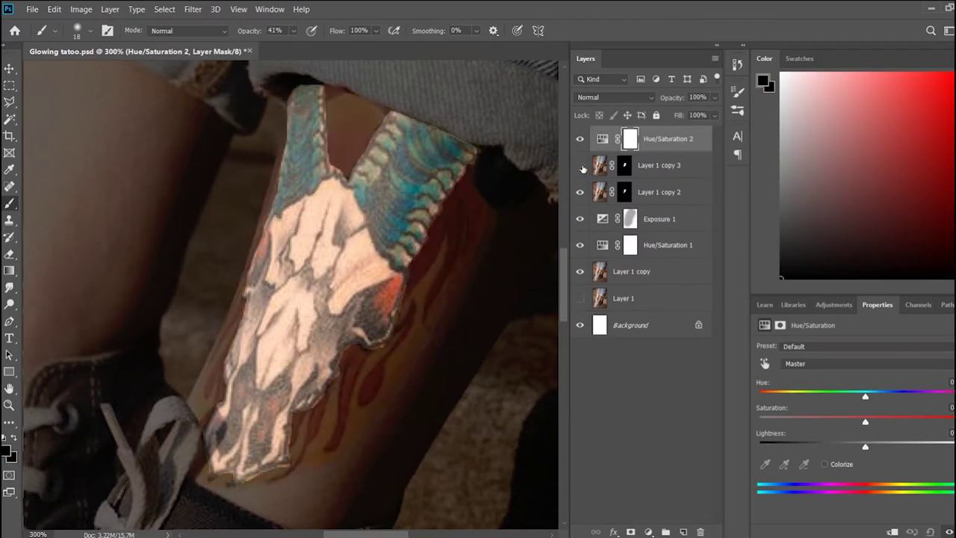
left_click_drag(695, 142, 694, 184)
left_click(678, 178, "alt")
mouse_move(865, 422)
left_mouse_down()
mouse_move(912, 421)
mouse_move(903, 423)
left_mouse_up()
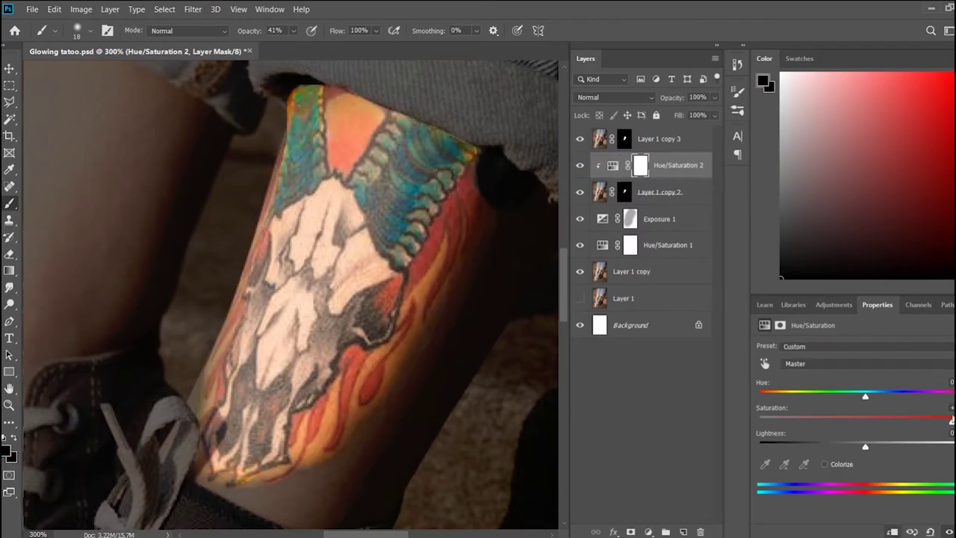
mouse_move(866, 402)
left_mouse_down()
mouse_move(882, 404)
mouse_move(860, 404)
left_mouse_up()
left_click(580, 138)
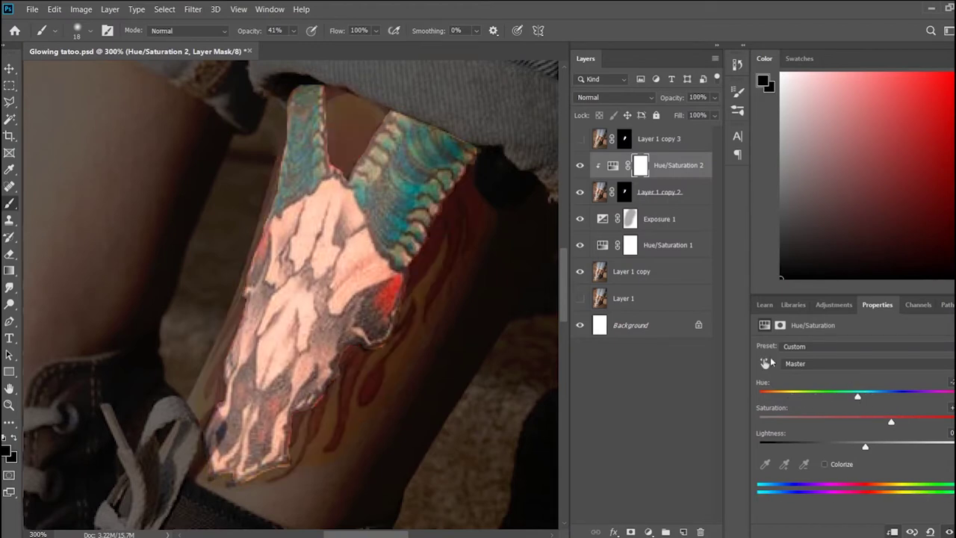
mouse_move(864, 422)
left_mouse_down()
mouse_move(901, 423)
mouse_move(861, 447)
left_mouse_up()
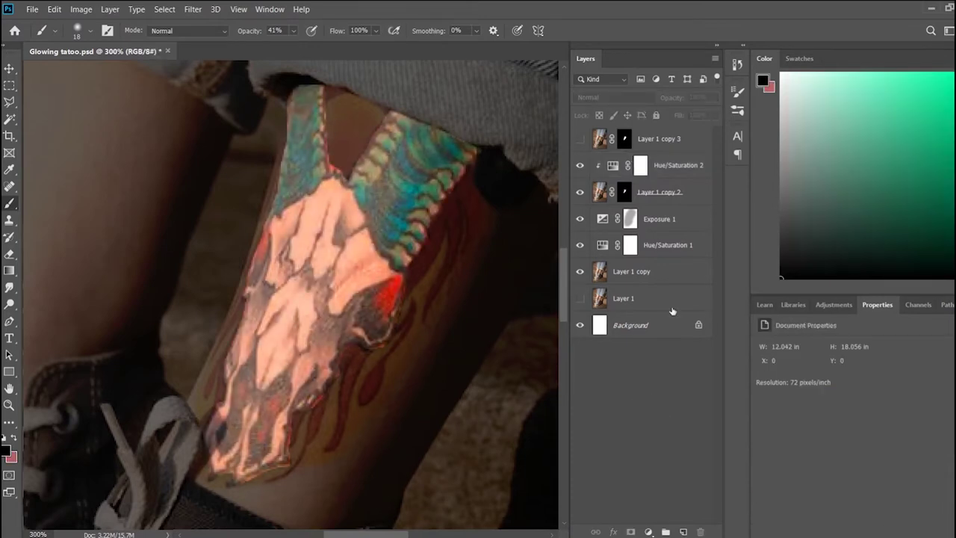
- Add Hue/Saturation 3 clipped to the full-tattoo copy
left_click(657, 138)
left_click(834, 305)
left_click(580, 139)
left_click(794, 350)
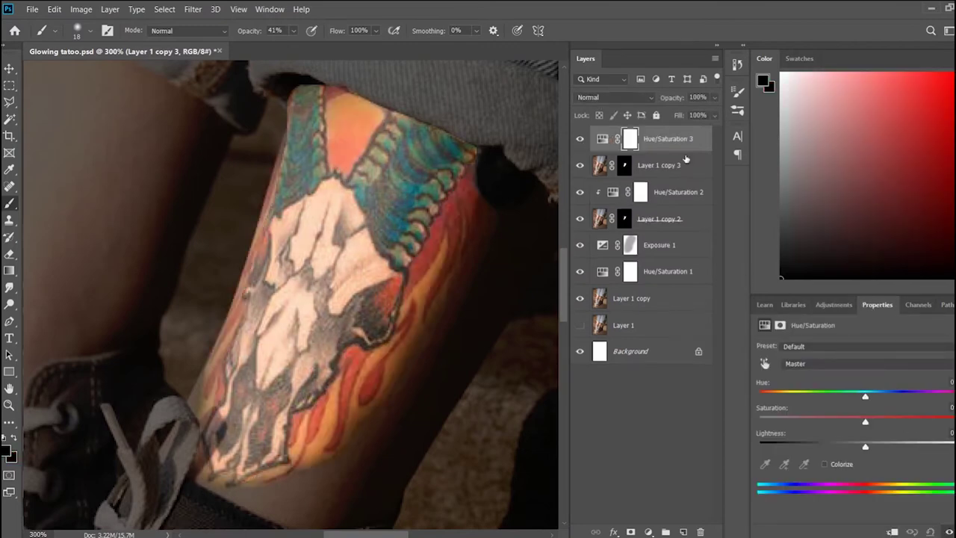
key("ctrl+alt+g")
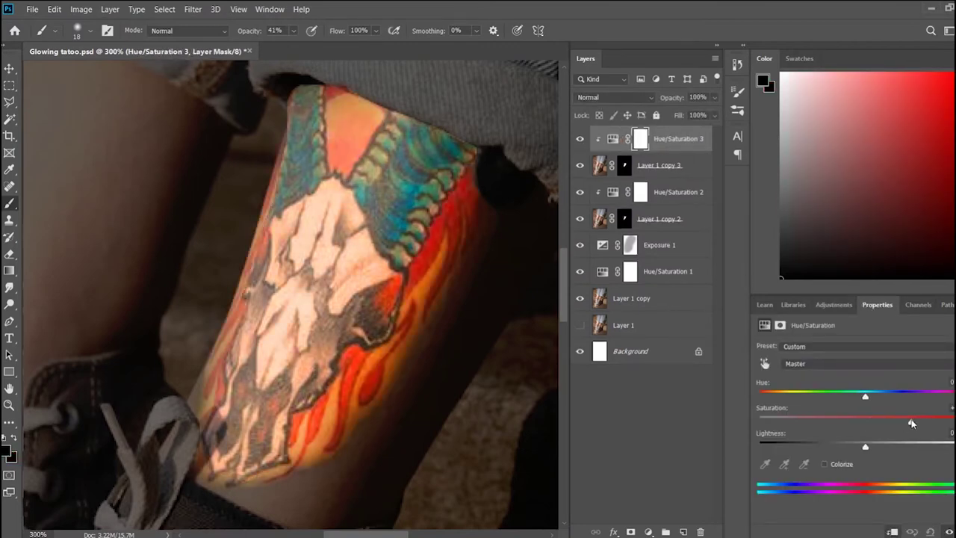
- Select Layer 1 copy 3, toggle its visibility to compare, and target its mask
left_click(672, 412)
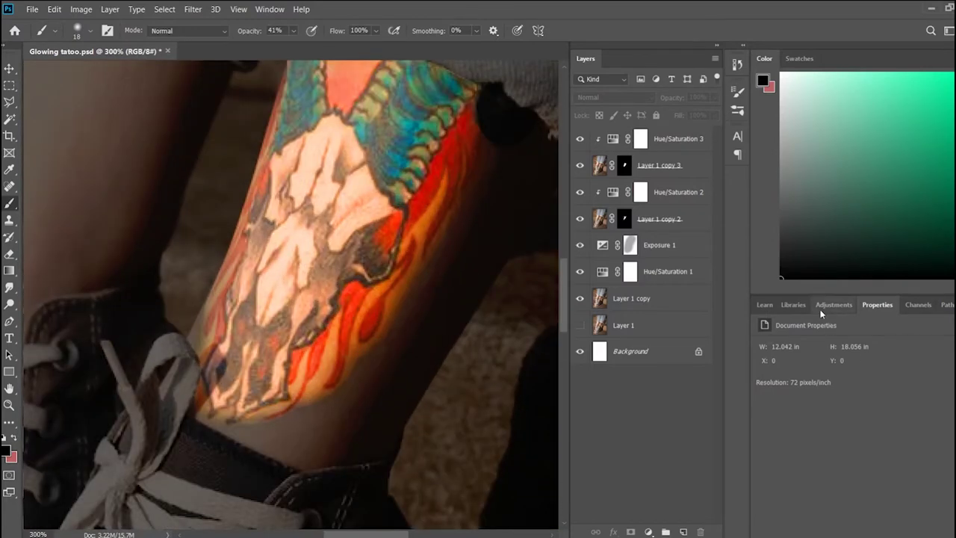
left_click(698, 175)
key("ctrl+2")
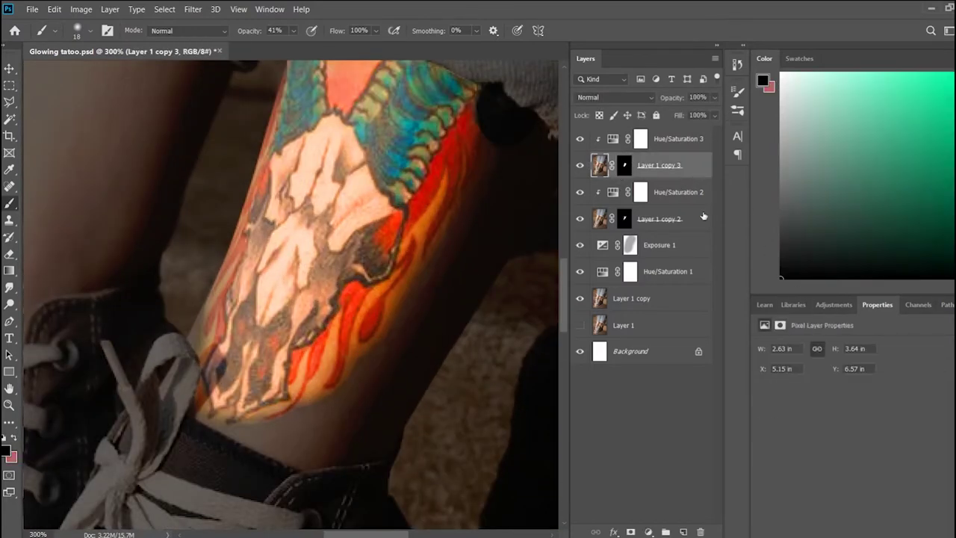
left_click(646, 422)
left_click(580, 165)
left_click(624, 165)
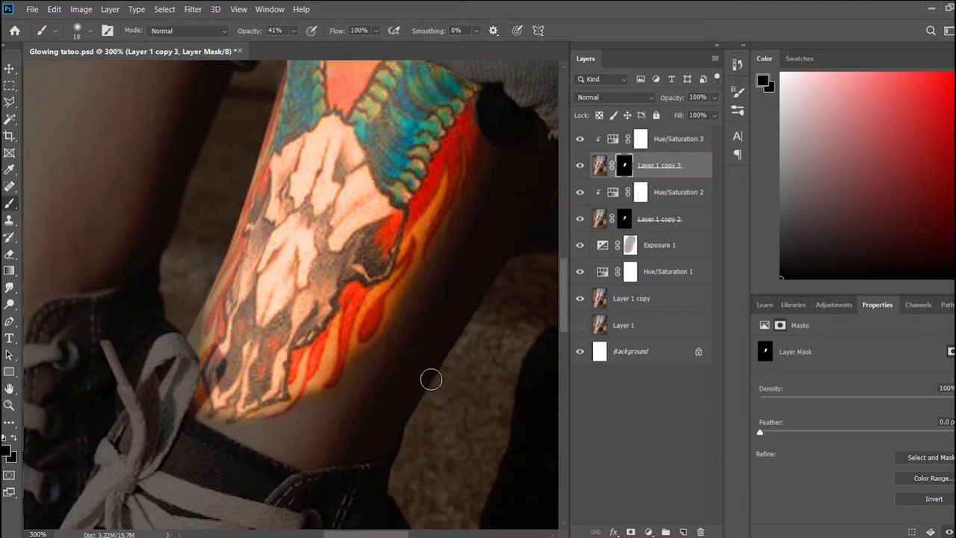
- Group the four tattoo layers, from Hue/Saturation 3 down to Layer 1 copy 2
scroll(431, 380, "up", 2)
key("ctrl+minus")
left_click(658, 219)
left_click(673, 138, "shift")
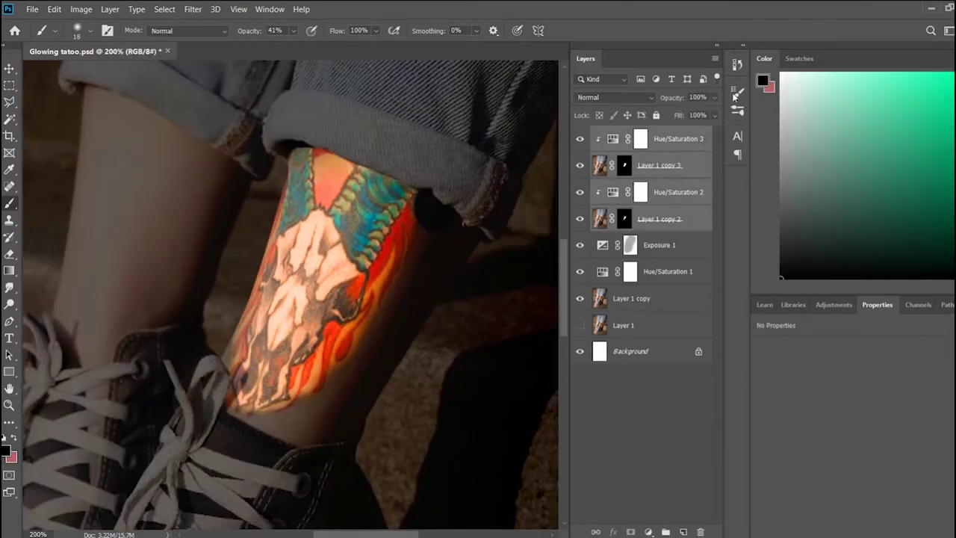
key("ctrl+g")
- Duplicate the tattoo group and merge the copy's four layers into one
key("ctrl+j")
left_click(594, 134)
left_click(673, 235)
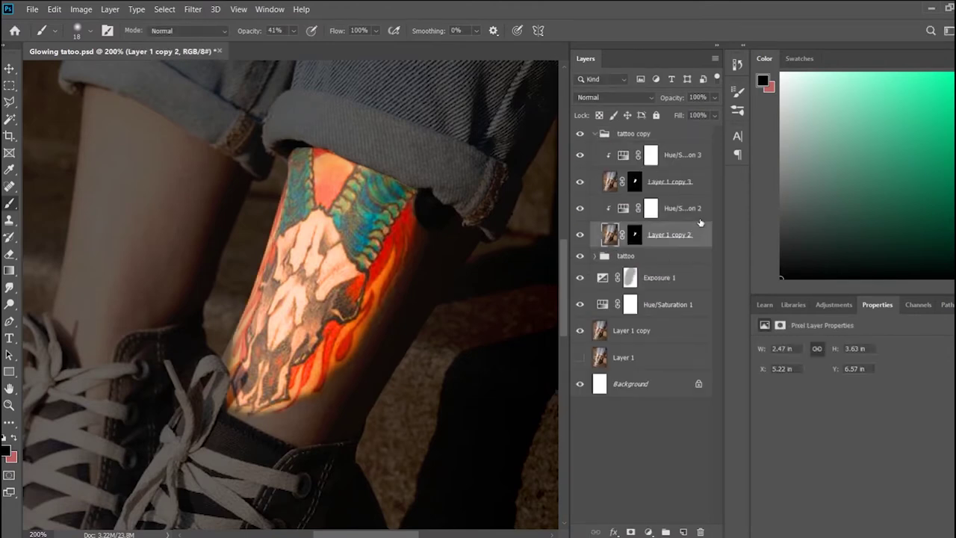
left_click(702, 157, "shift")
key("ctrl+e")
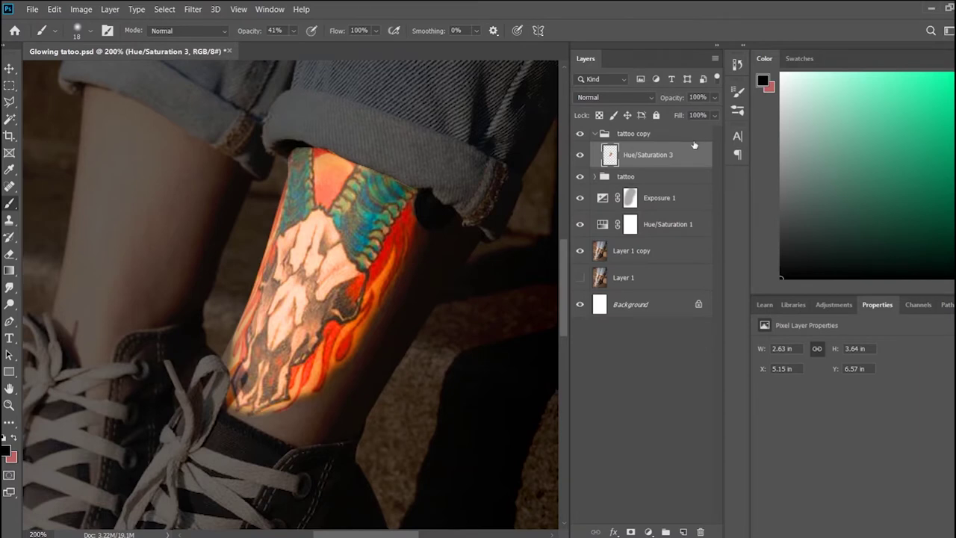
left_click(595, 134)
- Duplicate the merged group and blur the tattoo copies into a soft glow
key("ctrl+j")
key("ctrl+j")
left_click(673, 166)
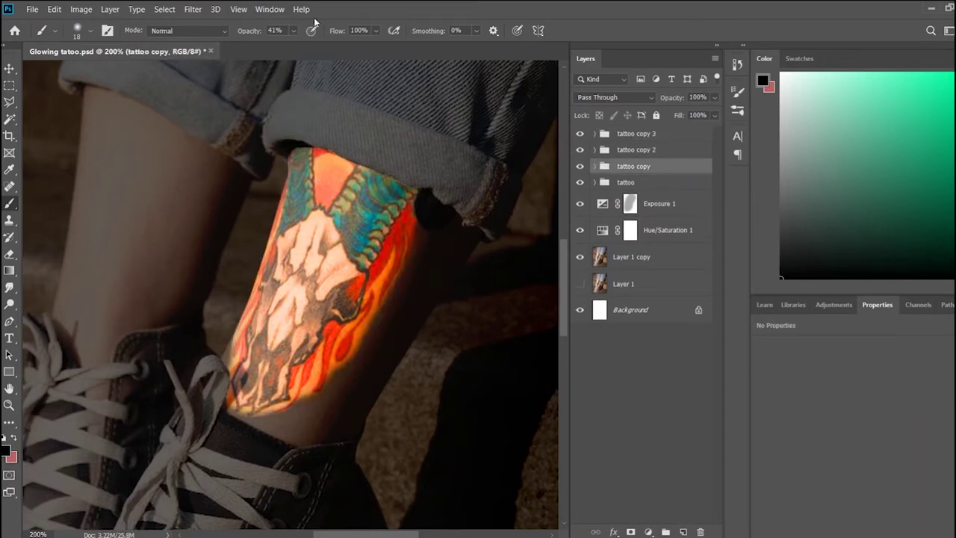
key("alt+bracketleft")
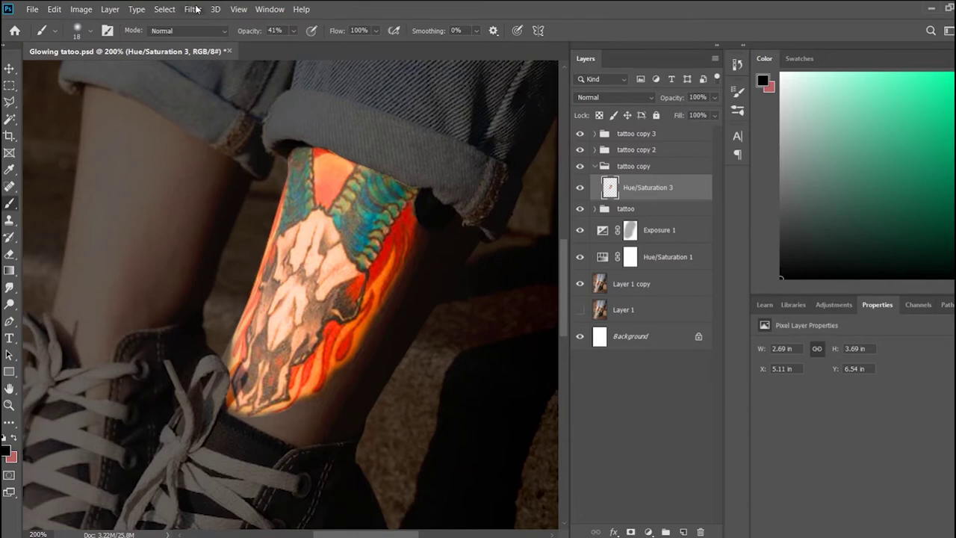
key("h")
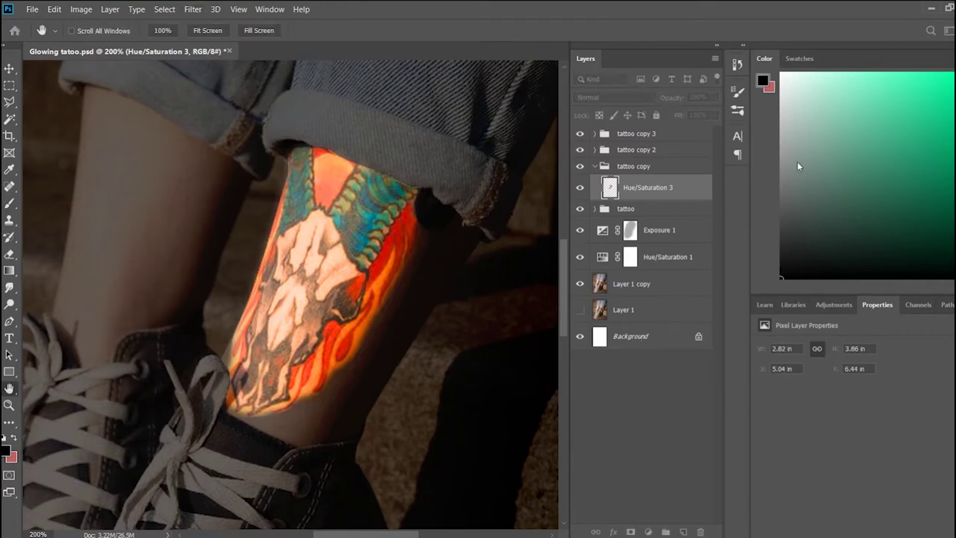
key("ctrl+bracketright")
key("ctrl+bracketright")
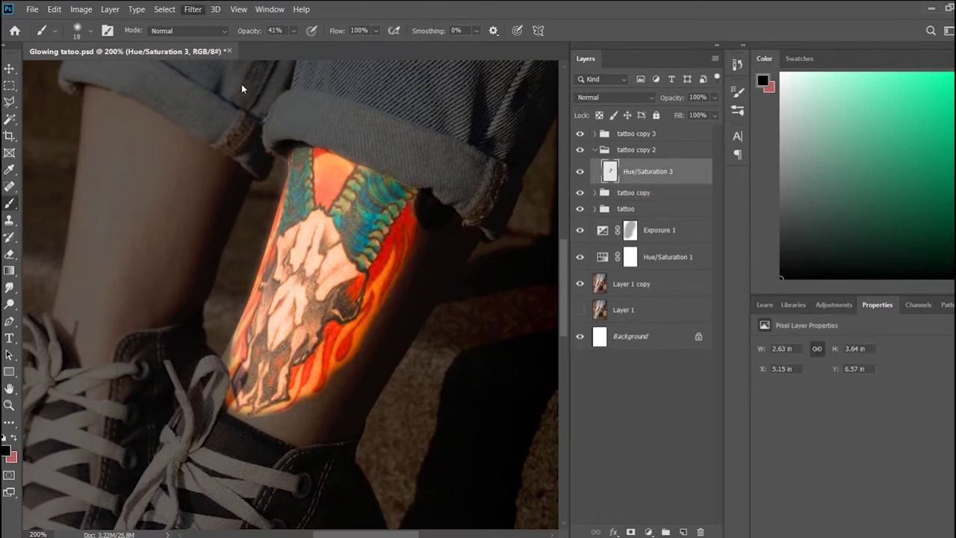
key("h")
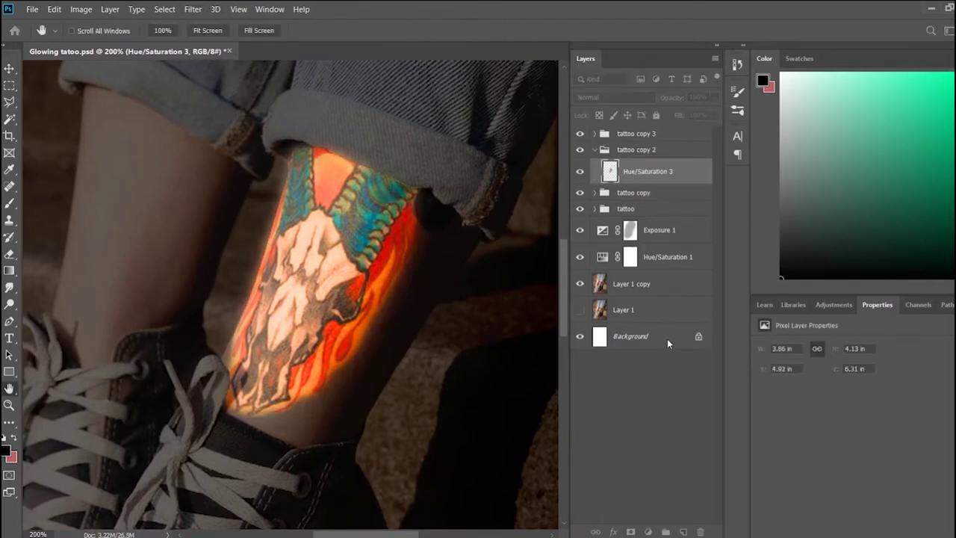
key("ctrl+bracketright")
key("ctrl+bracketright")
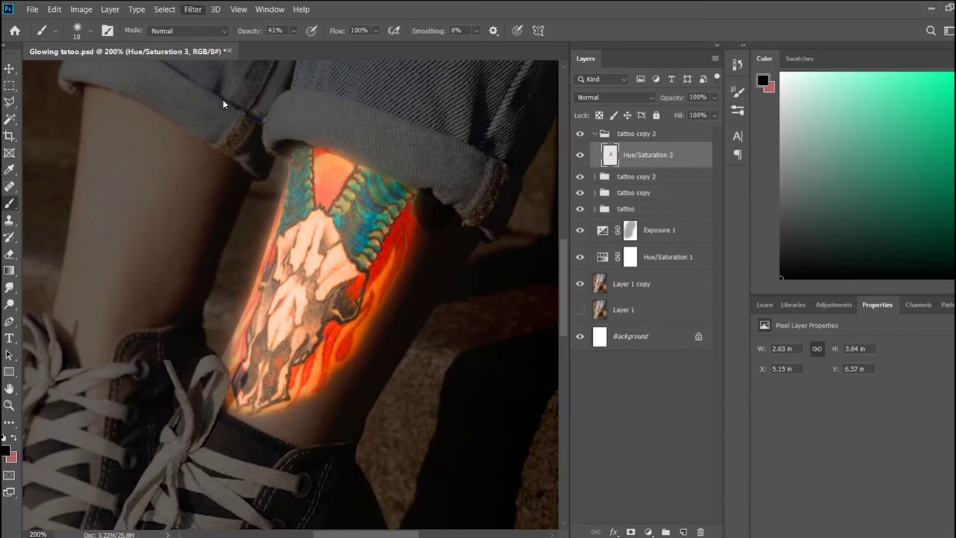
key("h")
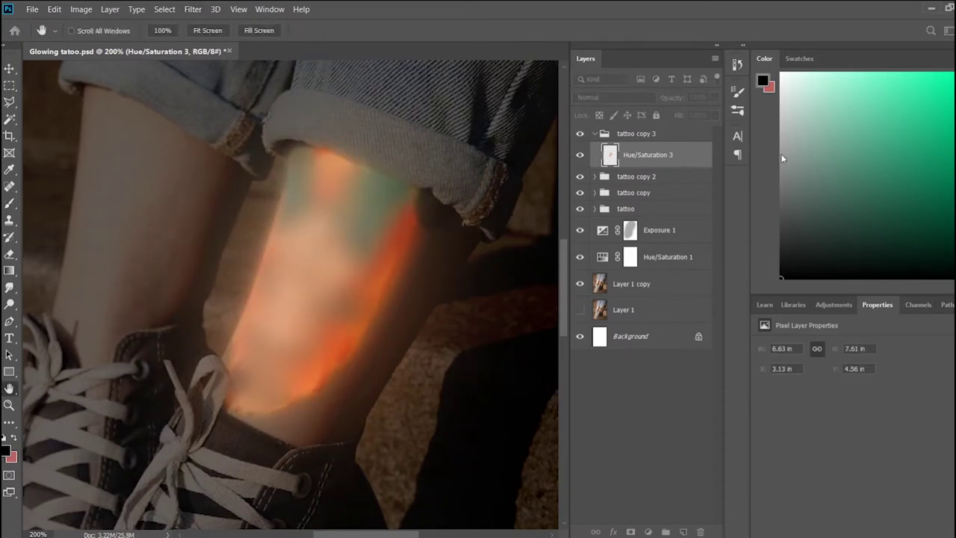
key("b")
- Move the sharp tattoo group to the top and duplicate the glow groups twice more
left_click(595, 133)
left_click_drag(626, 182, 667, 131)
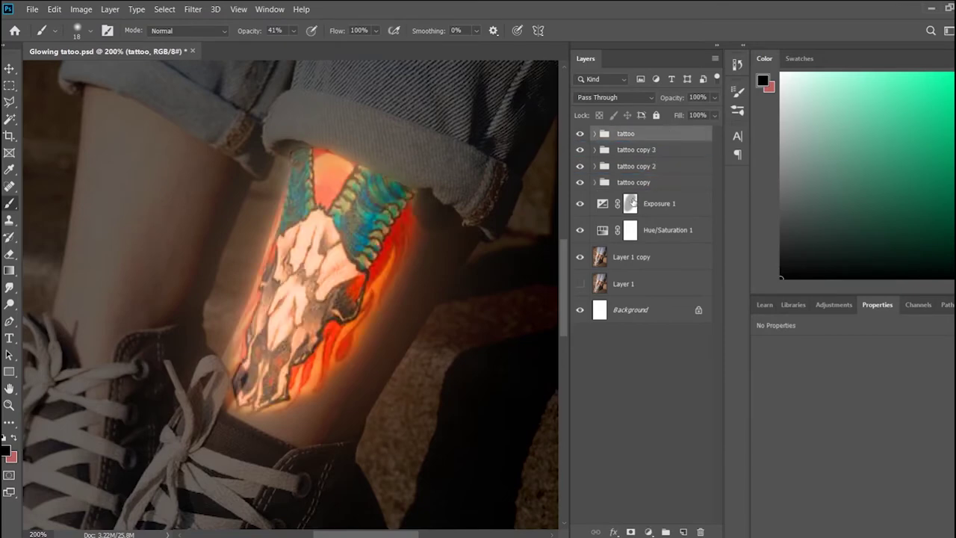
key("ctrl+0")
key("ctrl+plus")
key("ctrl+plus")
key("ctrl+minus")
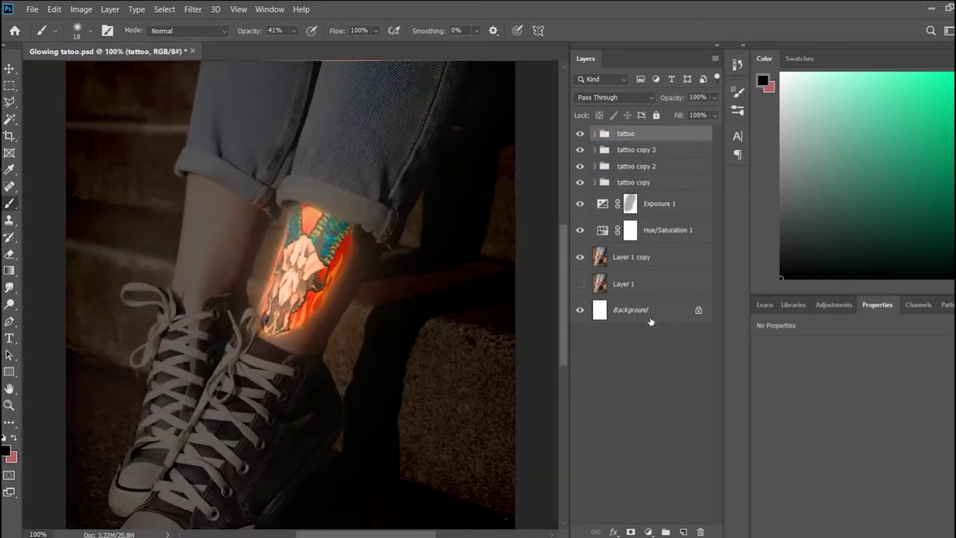
key("ctrl+j")
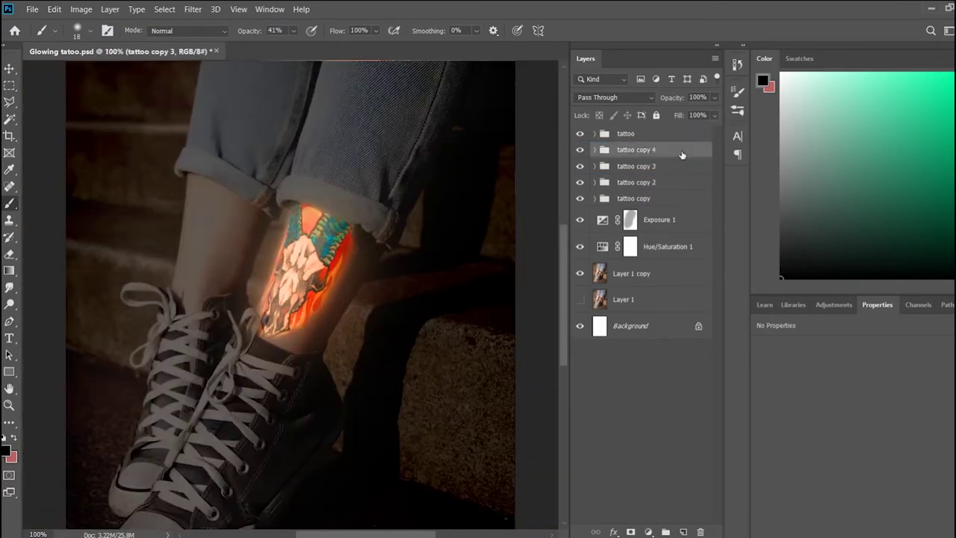
key("ctrl+j")
- Add Hue/Saturation 4 with raised saturation, clipped to tattoo copy 5
left_click(834, 304)
left_click(780, 351)
left_click_drag(866, 422, 893, 424)
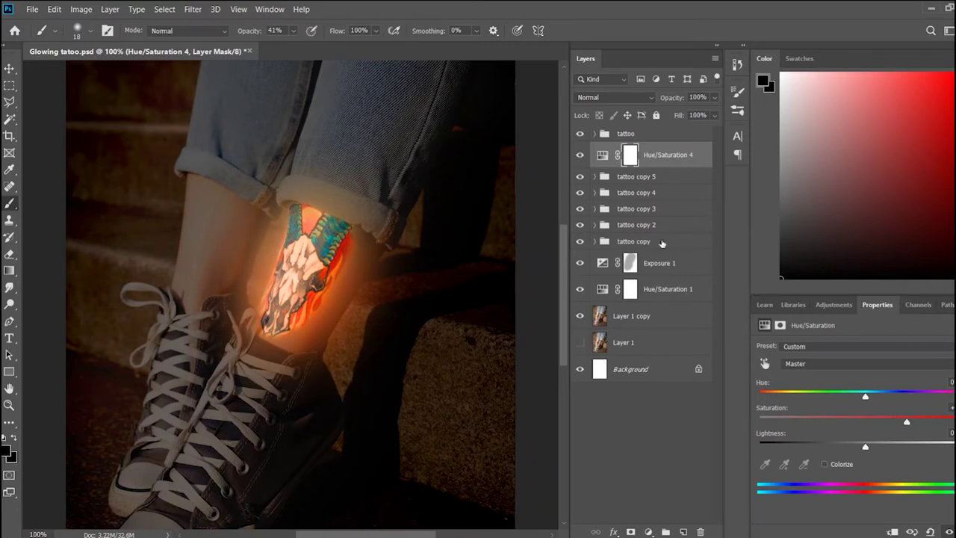
left_click(670, 167, "alt")
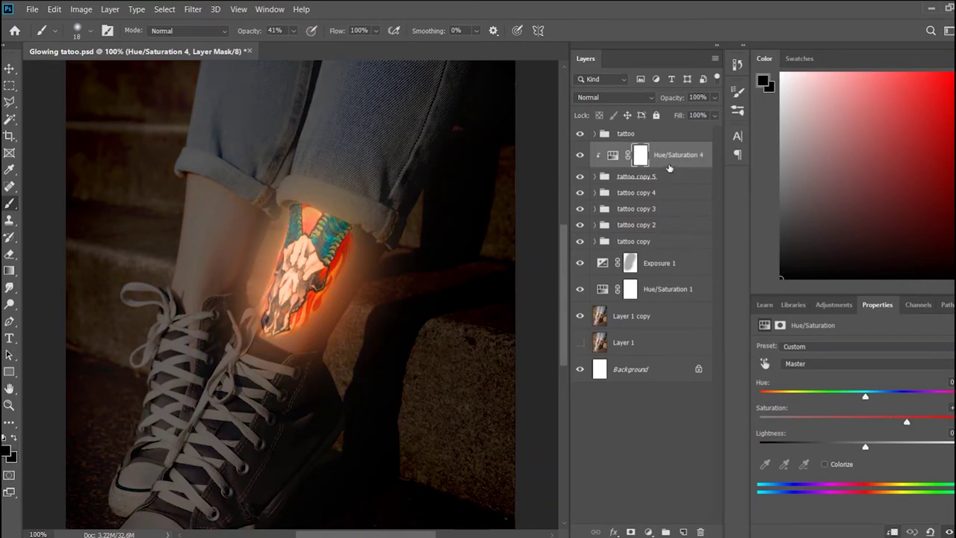
- Duplicate Hue/Saturation 4 and clip the copy to tattoo copy 4
key("ctrl+j")
left_click_drag(670, 157, 665, 216)
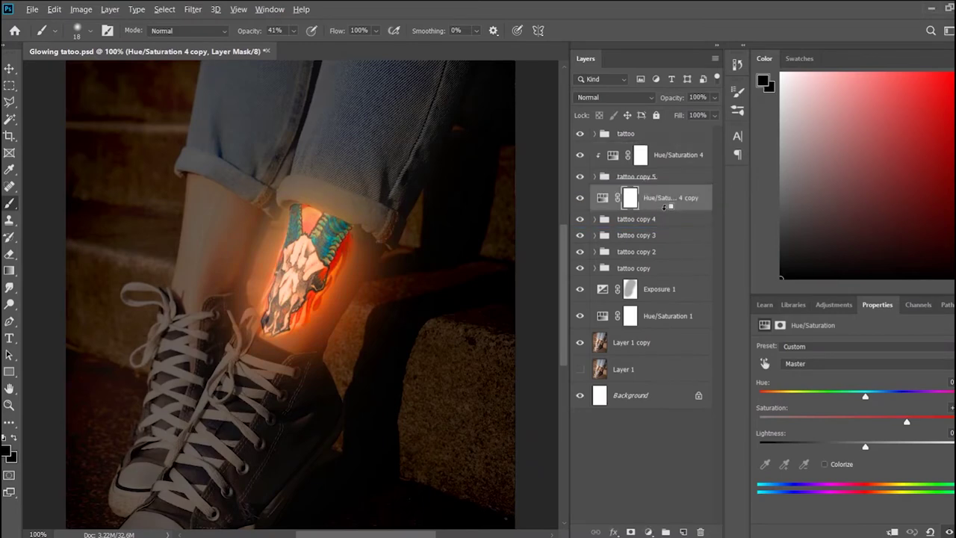
left_click(665, 208, "alt")
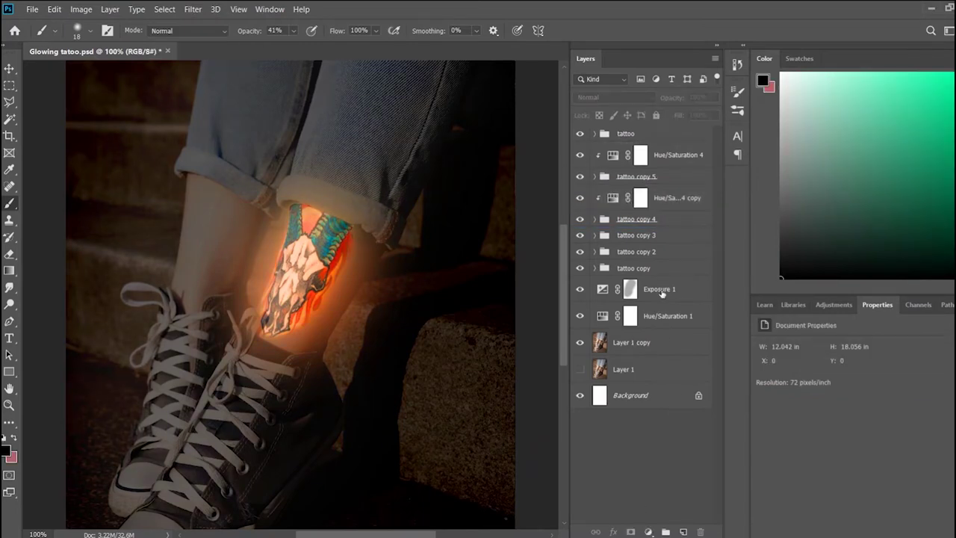
scroll(240, 334, "up", 4)
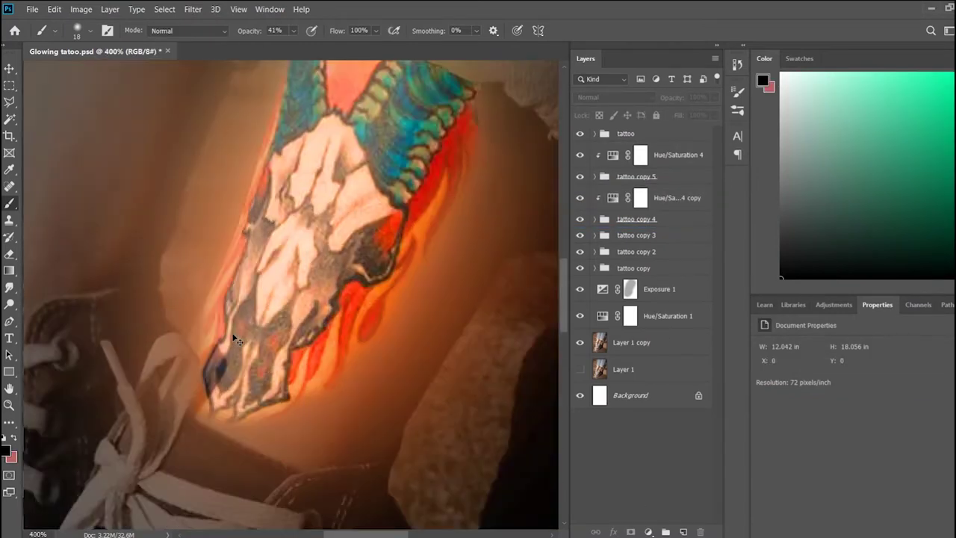
scroll(237, 336, "up", 3)
scroll(236, 338, "down", 4)
scroll(235, 340, "up", 1)
scroll(211, 352, "down", 2)
- On new Layer 2, paint sampled peach skin tone along the tattoo's lower-left edge
left_click(682, 528)
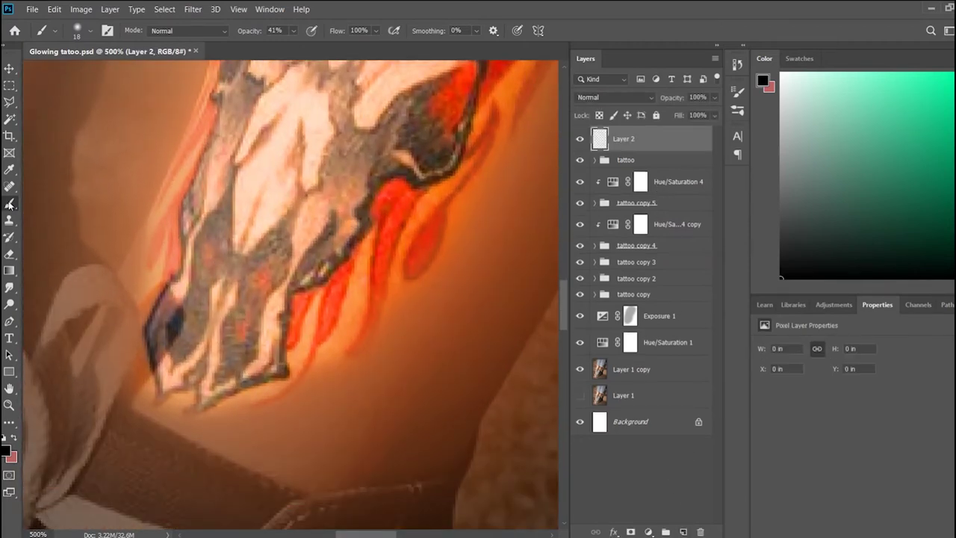
left_click(193, 302, "alt")
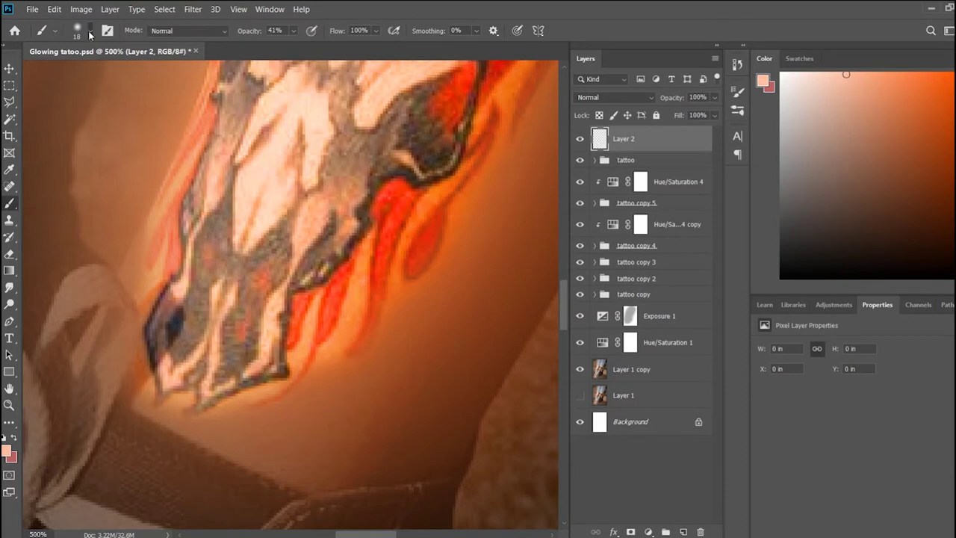
mouse_move(159, 342)
left_mouse_down()
mouse_move(162, 356)
mouse_move(151, 317)
mouse_move(172, 295)
left_mouse_up()
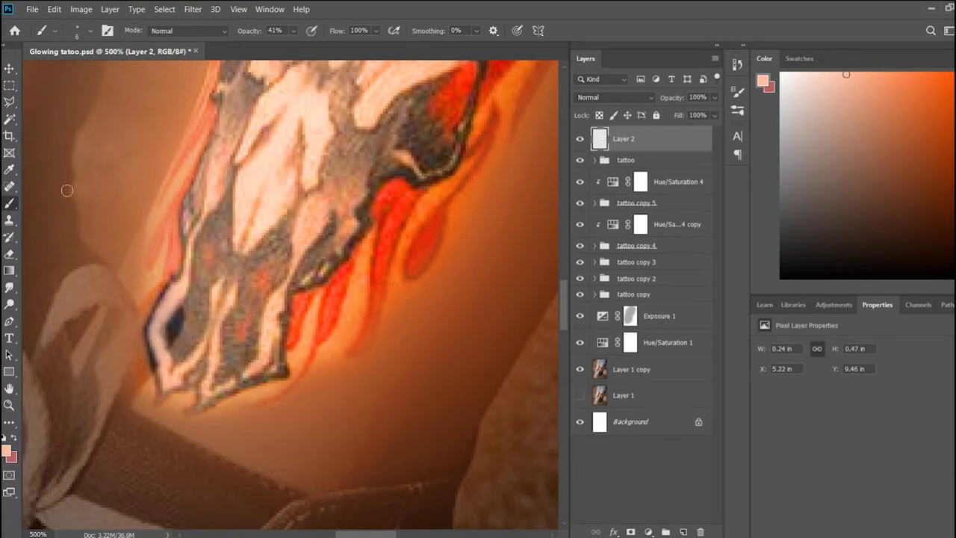
left_click(172, 338, "alt")
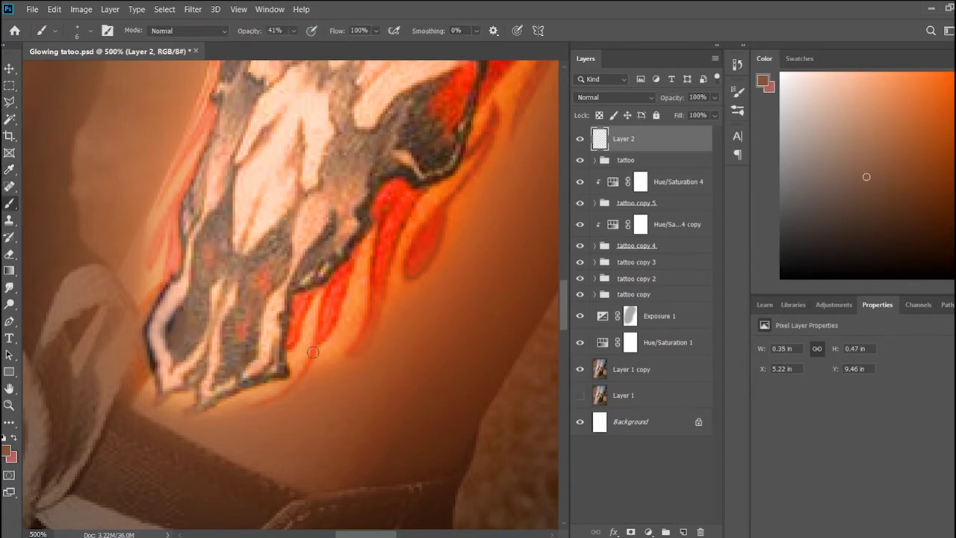
key("ctrl+1")
key("ctrl+minus")
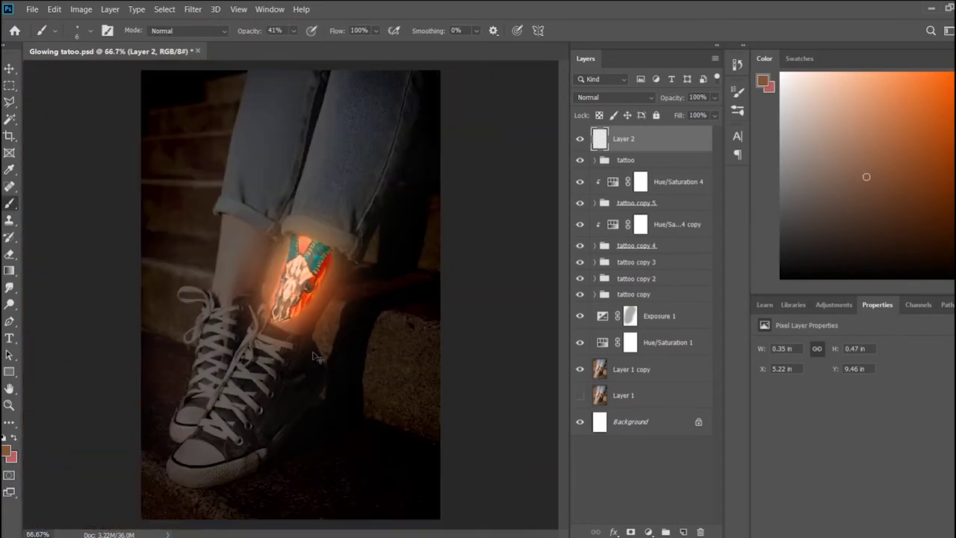
- Duplicate Layer 1 as Layer 1 copy 4, move it to the top and show it
key("ctrl+plus")
key("ctrl+plus")
key("ctrl+minus")
key("ctrl+minus")
left_click(658, 392)
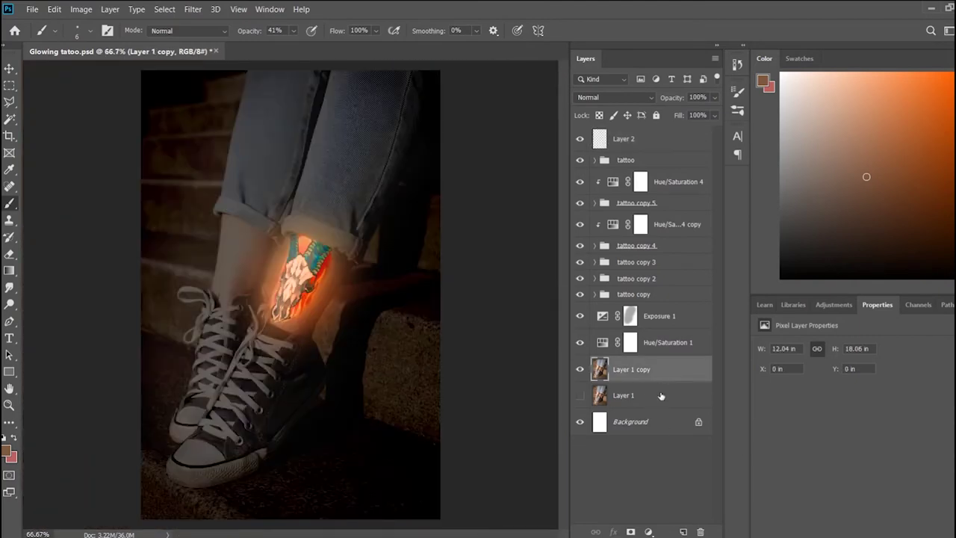
key("ctrl+j")
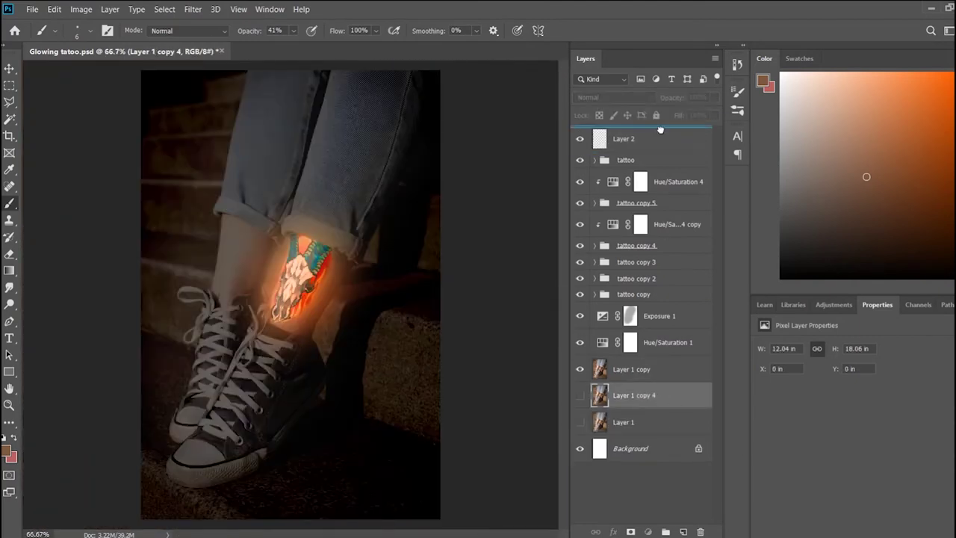
left_click_drag(673, 397, 657, 135)
left_click(580, 138)
- Add Hue/Saturation 5 with the hue shifted toward red
left_click(834, 304)
left_click(779, 351)
mouse_move(865, 392)
left_mouse_down()
mouse_move(882, 398)
mouse_move(844, 397)
mouse_move(923, 422)
mouse_move(832, 396)
mouse_move(862, 398)
left_mouse_up()
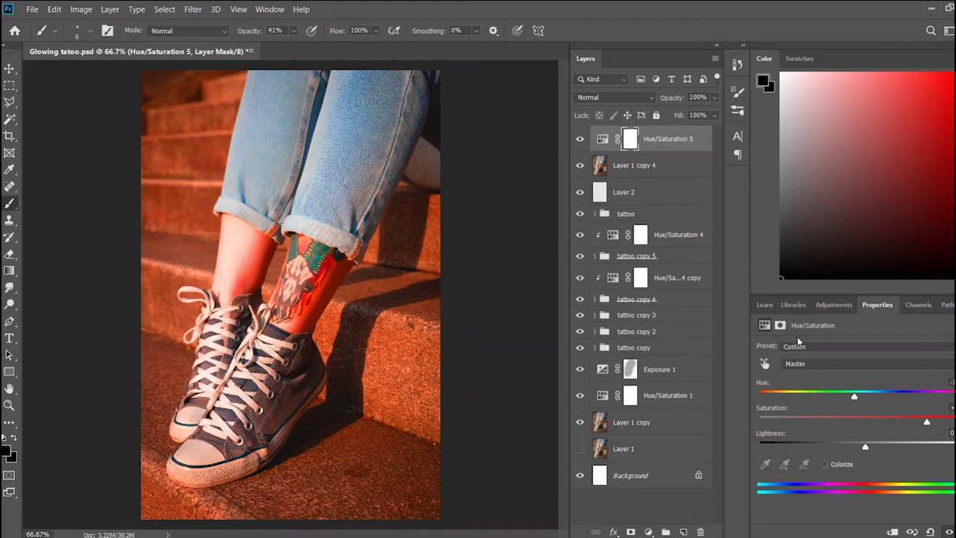
left_click_drag(854, 396, 845, 393)
- Give Layer 1 copy 4 an inverted black mask and clip Hue/Saturation 5 to it
left_click(650, 165)
left_click(630, 532)
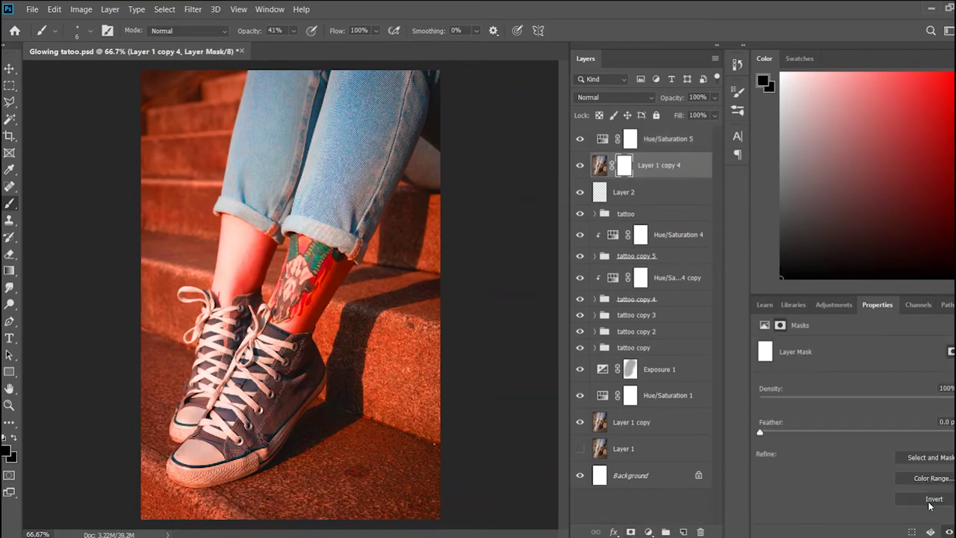
key("ctrl+i")
key("ctrl+i")
left_click(580, 152, "alt")
left_click(625, 165)
key("ctrl+i")
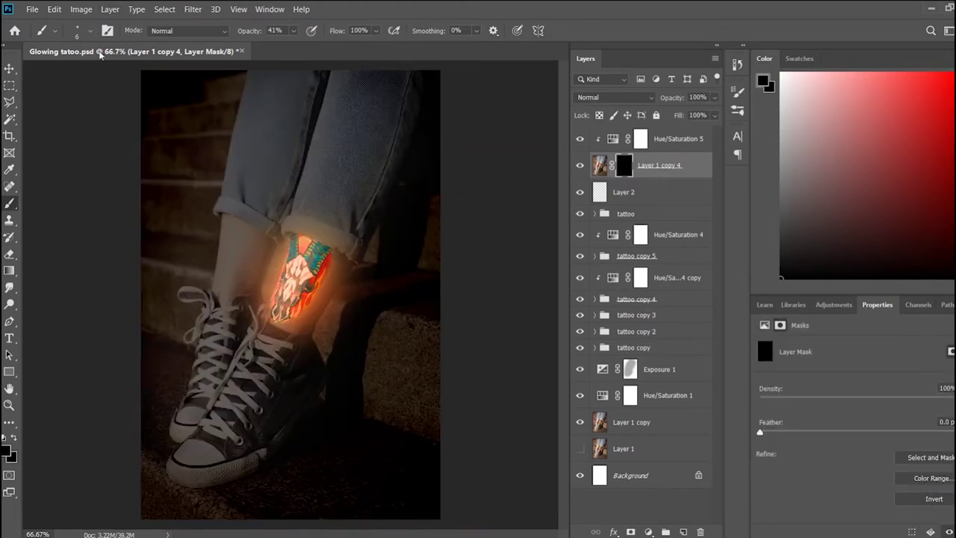
- Paint white red glow onto the leg and shift Hue/Saturation 5 toward orange
key("x")
left_click_drag(261, 245, 252, 278)
left_click(608, 144)
left_click_drag(853, 395, 866, 395)
- Spread glow onto shoelaces, lower leg and nearby steps with a 190 px brush at 9%
left_click(625, 166)
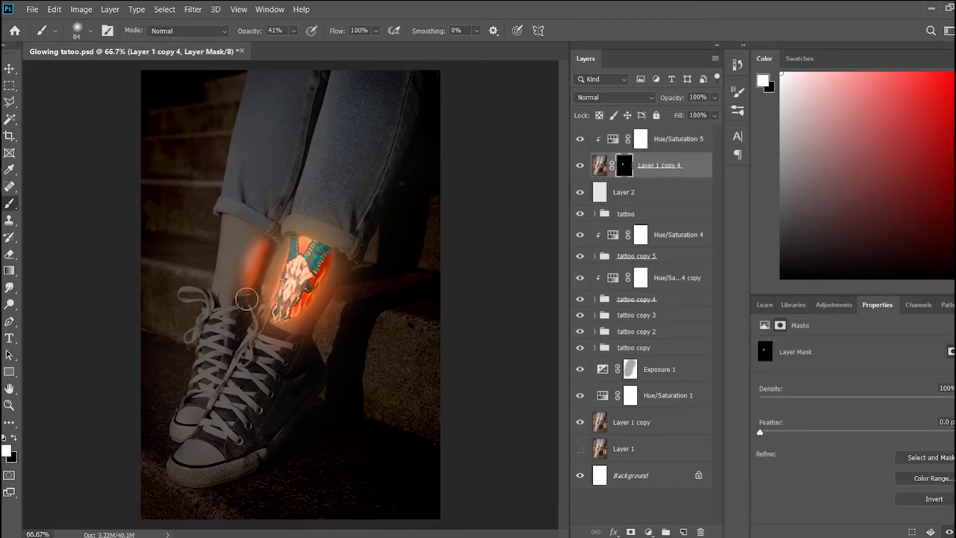
mouse_move(285, 355)
left_mouse_down()
mouse_move(244, 428)
mouse_move(306, 349)
left_mouse_up()
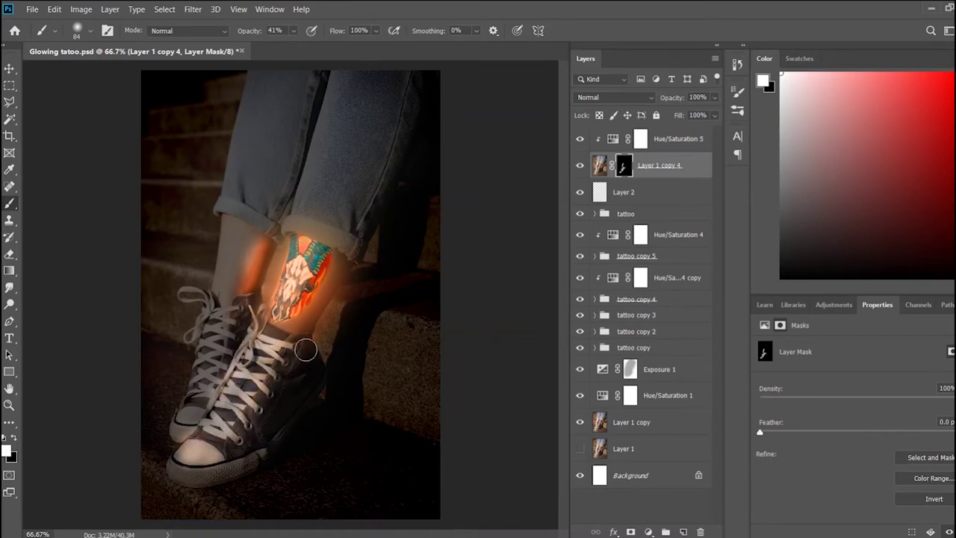
mouse_move(236, 323)
left_mouse_down()
mouse_move(279, 196)
mouse_move(299, 218)
mouse_move(338, 233)
mouse_move(293, 203)
mouse_move(261, 202)
mouse_move(224, 344)
left_mouse_up()
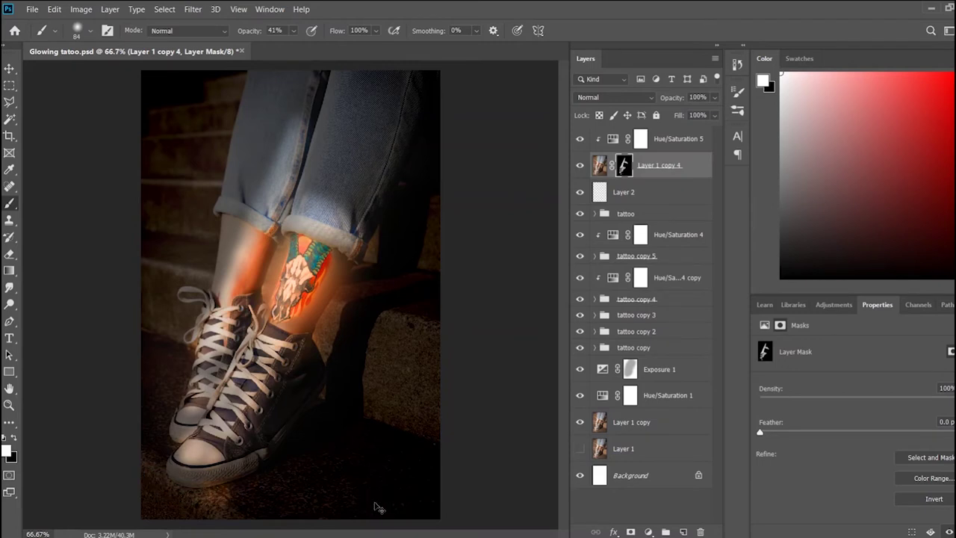
key("bracketright")
key("bracketright")
key("bracketright")
key("0")
key("9")
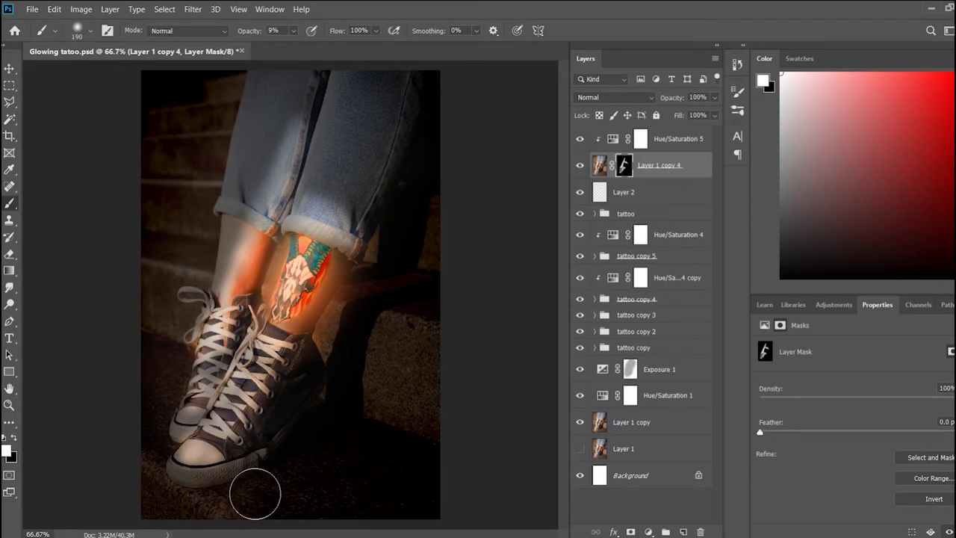
mouse_move(330, 430)
left_mouse_down()
mouse_move(356, 457)
mouse_move(384, 375)
mouse_move(414, 363)
mouse_move(391, 335)
mouse_move(433, 220)
left_mouse_up()
mouse_move(186, 321)
left_mouse_down()
mouse_move(172, 337)
mouse_move(156, 415)
mouse_move(192, 246)
mouse_move(167, 342)
mouse_move(239, 498)
mouse_move(374, 381)
mouse_move(435, 347)
mouse_move(378, 299)
mouse_move(373, 216)
mouse_move(302, 201)
left_mouse_up()
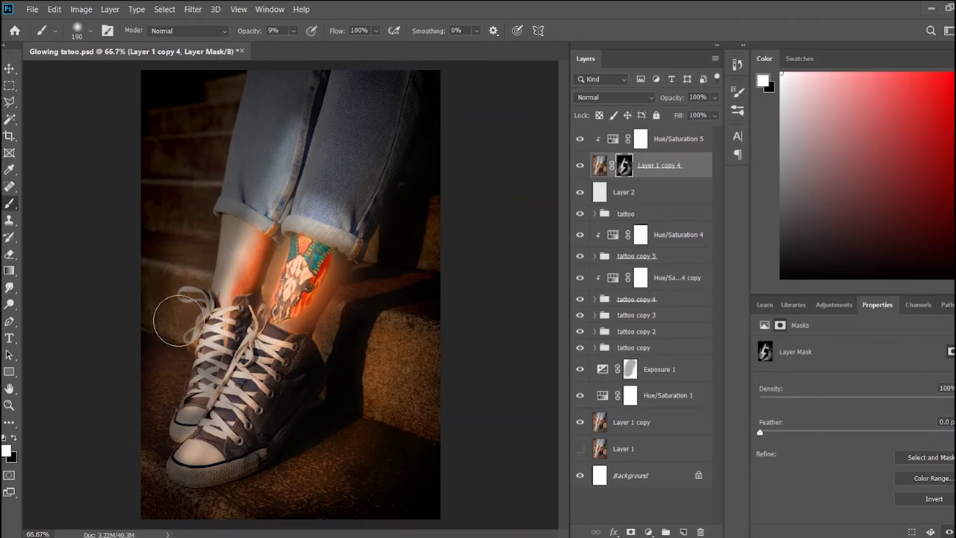
- Zoom in on the tattoo and add a new empty Layer 3
key("v")
key("ctrl+plus")
key("ctrl+plus")
key("ctrl+plus")
key("ctrl+plus")
left_click(683, 532)
left_click(9, 203)
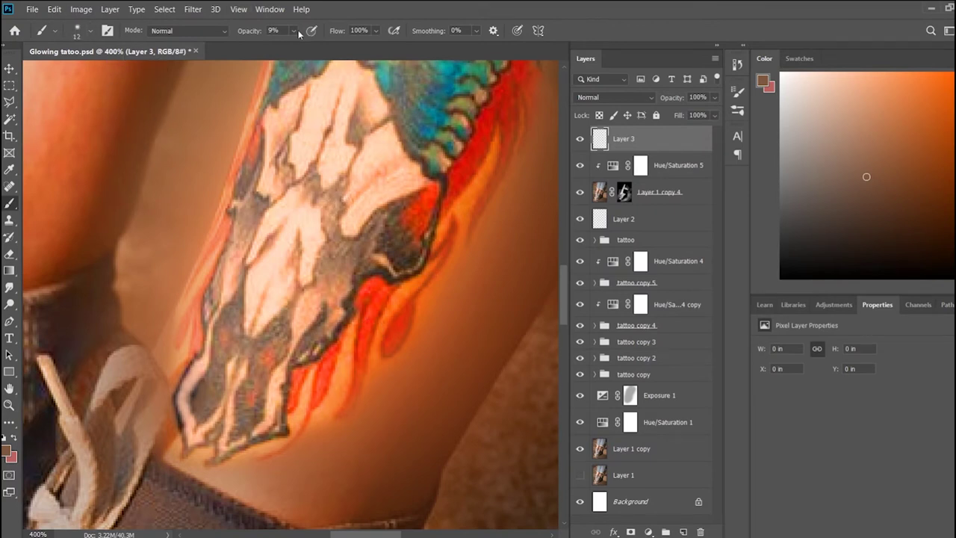
- Paint black shadow from the tattoo's bottom tip along its right edge
key("d")
left_click_drag(230, 464, 262, 452)
key("ctrl+z")
key("ctrl+z")
left_click_drag(224, 463, 267, 450)
key("ctrl+z")
left_click_drag(220, 468, 290, 441)
mouse_move(297, 376)
left_mouse_down()
mouse_move(345, 340)
mouse_move(385, 278)
left_mouse_up()
scroll(385, 281, "up", 2)
mouse_move(390, 367)
left_mouse_down()
mouse_move(432, 330)
mouse_move(440, 284)
left_mouse_up()
scroll(440, 291, "up", 2)
mouse_move(446, 382)
left_mouse_down()
mouse_move(451, 351)
mouse_move(490, 277)
left_mouse_up()
scroll(490, 284, "up", 2)
left_click_drag(491, 352, 549, 257)
- Shade the orange triangle's left edge and the skull's bottom edges
left_click_drag(339, 175, 345, 287)
scroll(344, 317, "down", 2)
scroll(344, 317, "down", 7)
left_click_drag(190, 416, 215, 409)
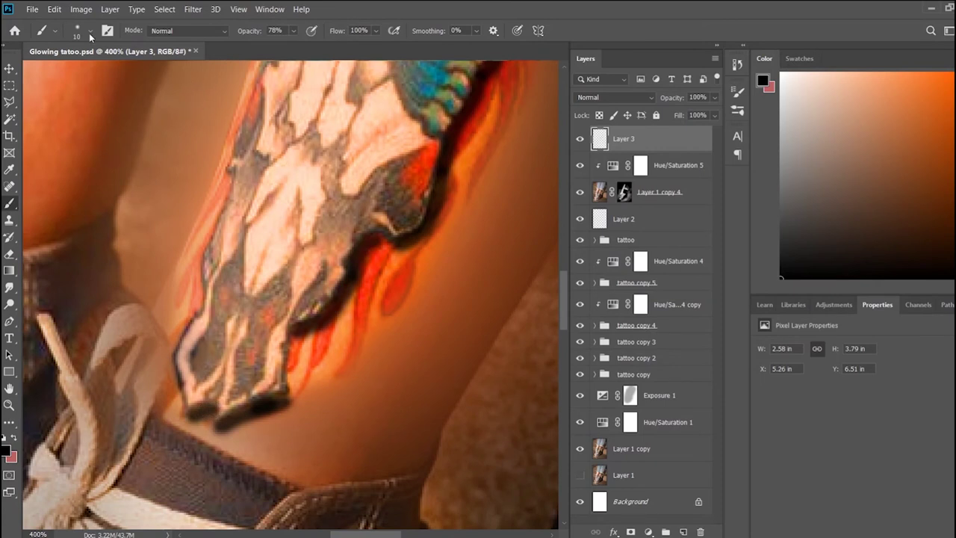
mouse_move(293, 338)
left_mouse_down()
mouse_move(288, 396)
mouse_move(234, 413)
left_mouse_up()
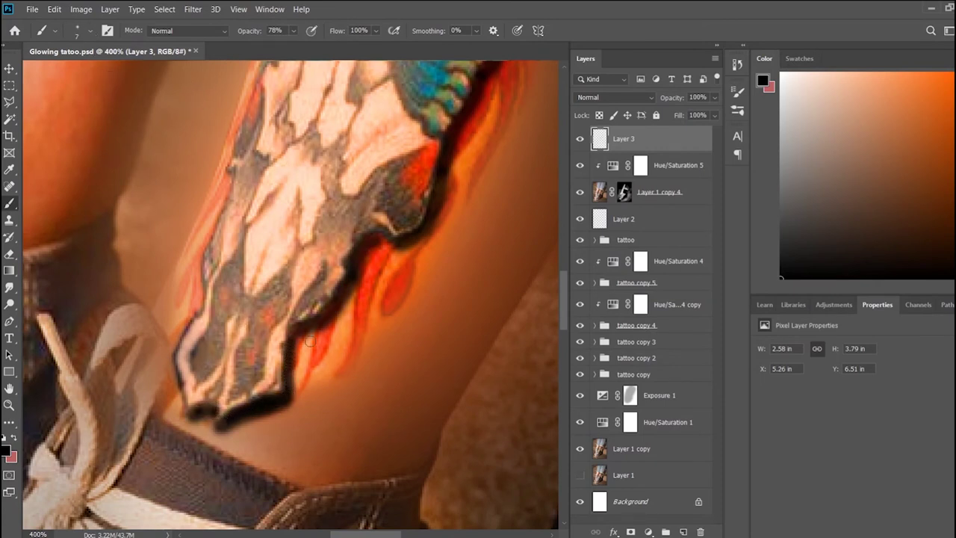
scroll(382, 239, "up", 4)
scroll(394, 387, "down", 3)
scroll(394, 387, "up", 3)
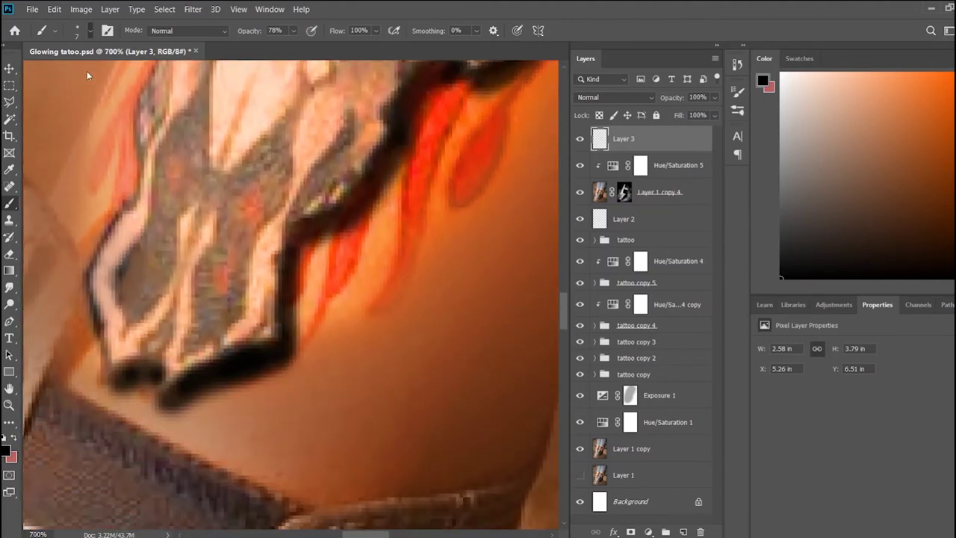
- With a slightly smaller brush, outline the flame edges with dark shadow
key("bracketleft")
key("bracketleft")
left_click_drag(377, 214, 312, 345)
mouse_move(393, 307)
left_mouse_down()
mouse_move(455, 128)
mouse_move(486, 82)
left_mouse_up()
left_click_drag(532, 184, 463, 356)
mouse_move(329, 409)
left_mouse_down()
mouse_move(369, 355)
mouse_move(377, 298)
left_mouse_up()
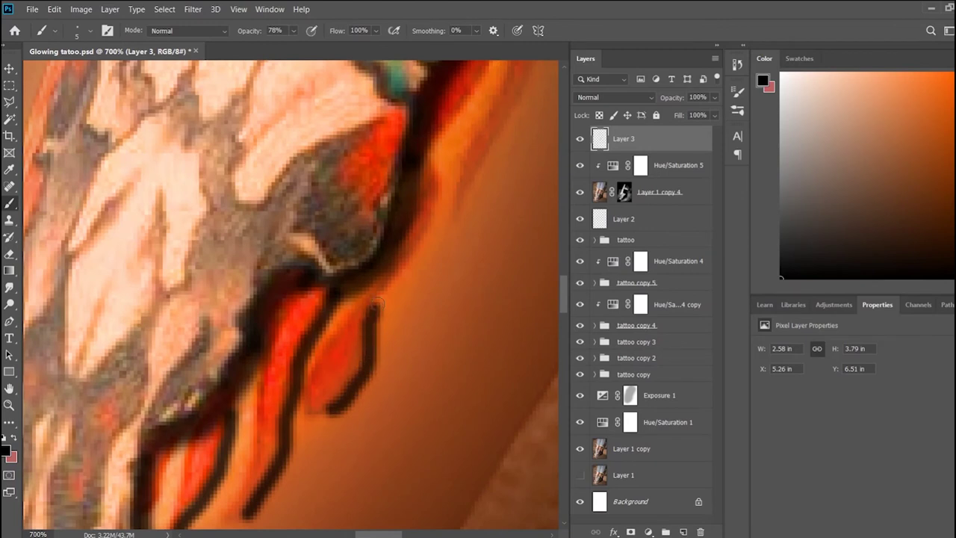
scroll(526, 378, "up", 3)
scroll(506, 247, "up", 3)
mouse_move(506, 240)
left_mouse_down()
mouse_move(495, 295)
mouse_move(429, 381)
left_mouse_up()
scroll(429, 381, "down", 2)
scroll(403, 415, "down", 2)
mouse_move(376, 452)
left_mouse_down()
mouse_move(415, 407)
mouse_move(440, 316)
mouse_move(435, 293)
left_mouse_up()
scroll(406, 221, "right", 4)
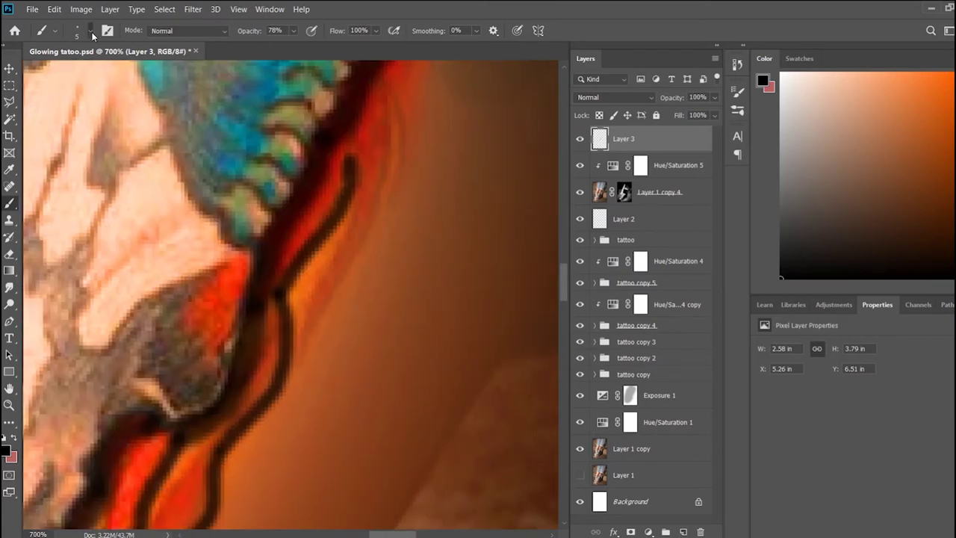
left_click_drag(313, 344, 381, 225)
key("ctrl+z")
mouse_move(307, 349)
left_mouse_down()
mouse_move(376, 192)
mouse_move(388, 134)
left_mouse_up()
- Shadow the last remaining flame edge
scroll(399, 324, "down", 5)
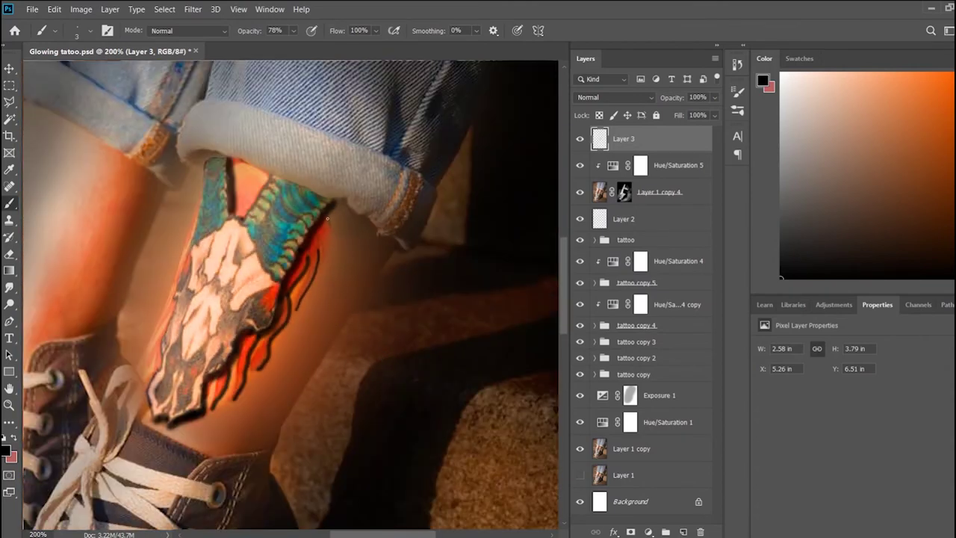
scroll(306, 388, "up", 2)
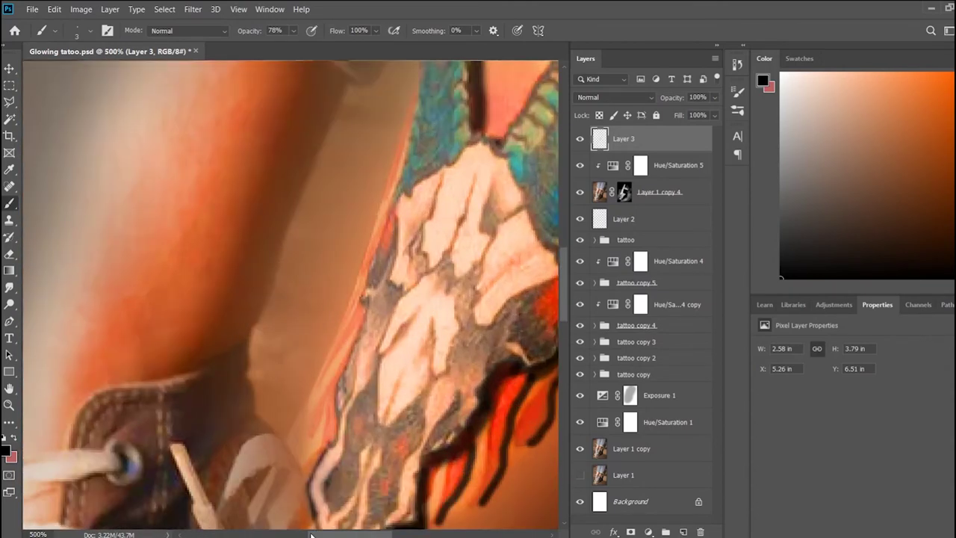
scroll(327, 430, "up", 2)
mouse_move(336, 423)
left_mouse_down()
mouse_move(393, 337)
mouse_move(337, 395)
mouse_move(348, 357)
left_mouse_up()
scroll(393, 337, "down", 3)
scroll(348, 357, "down", 2)
scroll(340, 424, "down", 3)
scroll(338, 421, "down", 3)
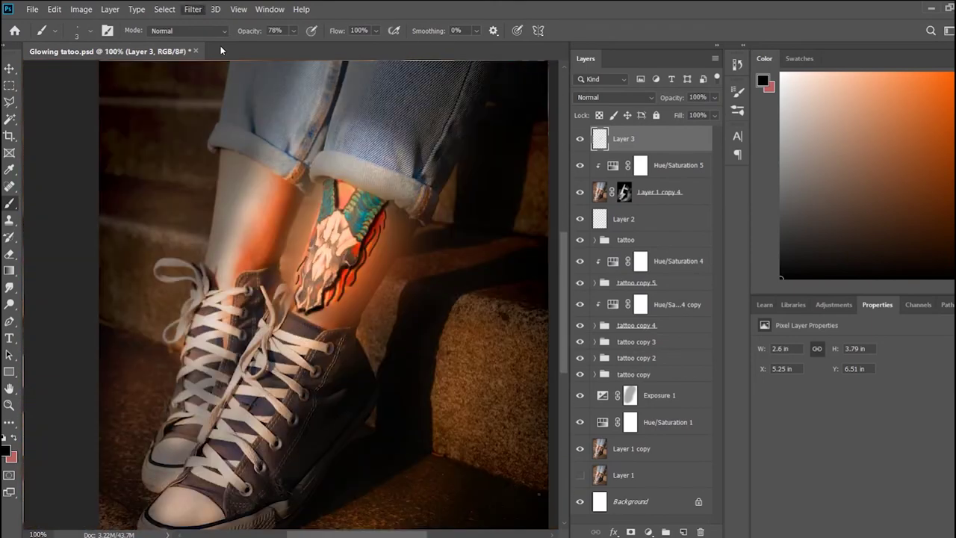
- Fit the whole image in view, select Layer 1 copy 4's mask and add a new empty layer
key("h")
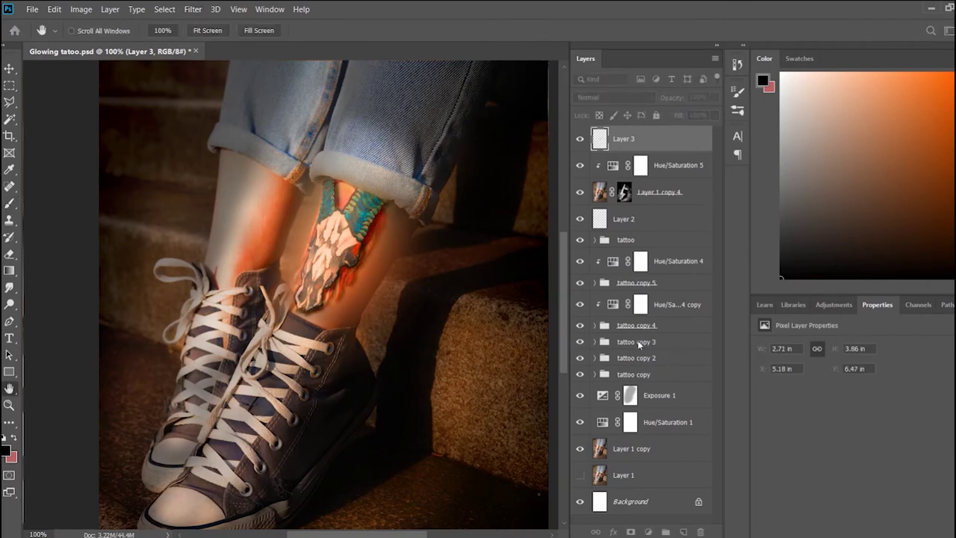
key("b")
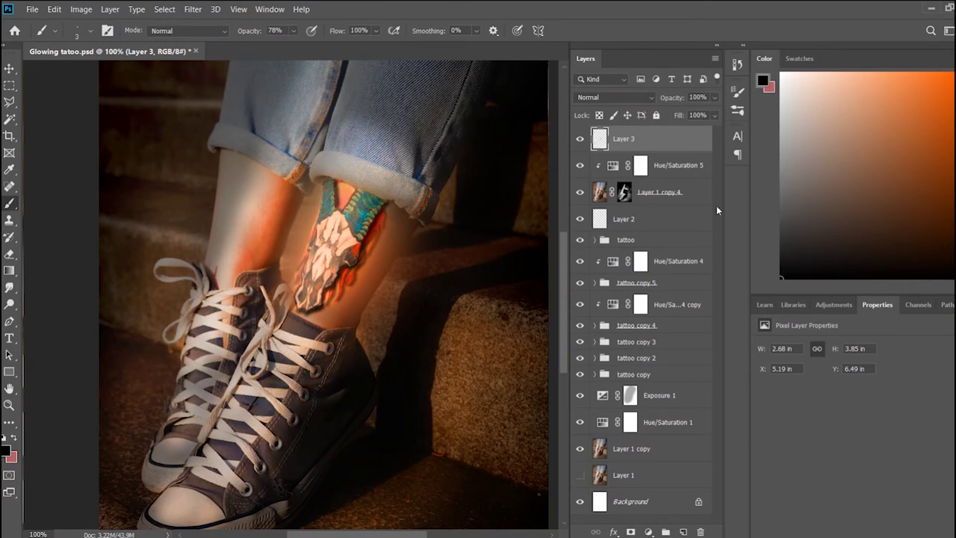
key("ctrl+minus")
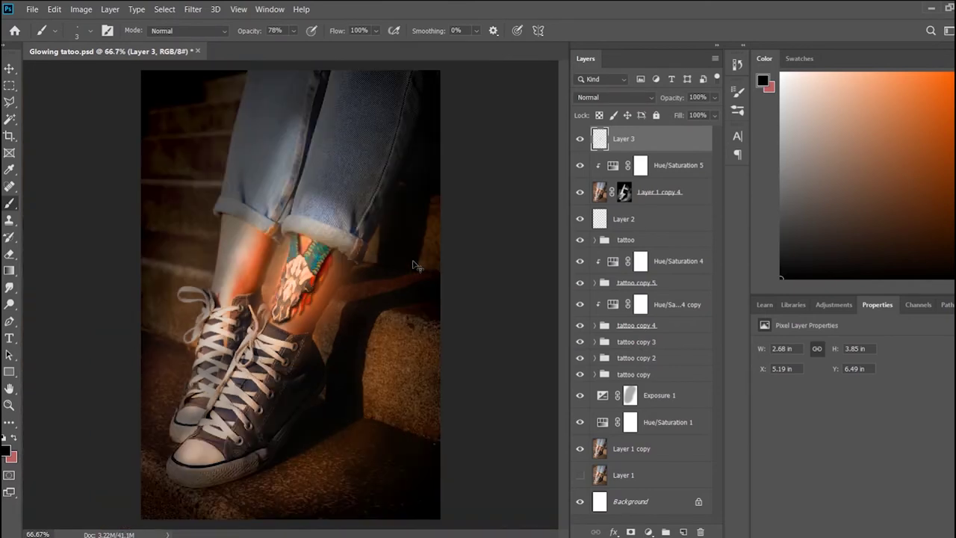
left_click(624, 192)
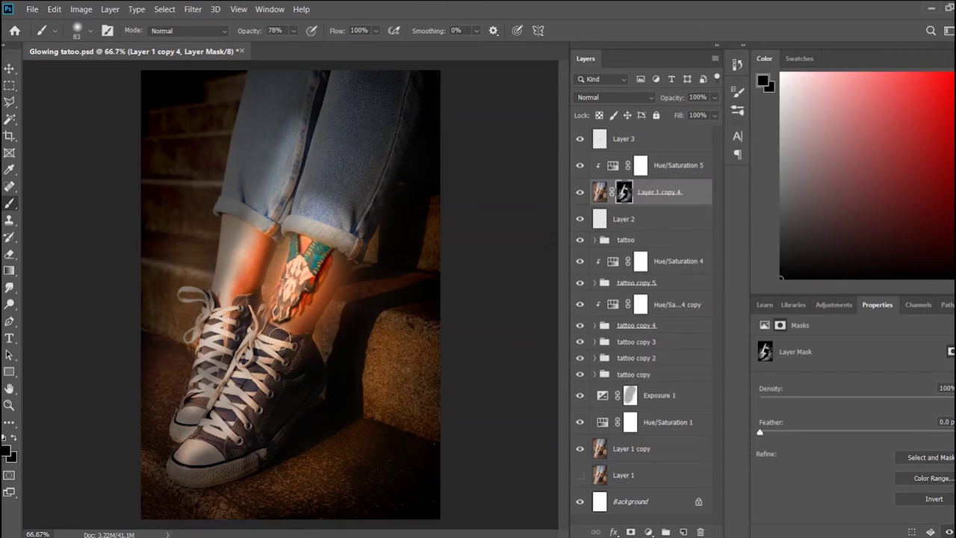
key("ctrl+shift+alt+n")
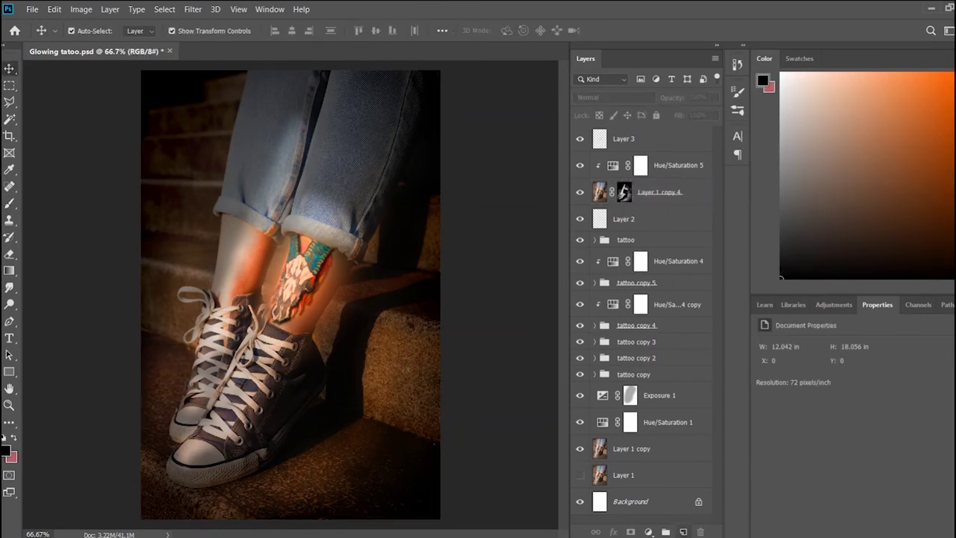
- Darken the scene edges on Layer 4 with a 464 px black brush at 17%, then add Layer 5
key("bracketright")
key("bracketright")
key("bracketright")
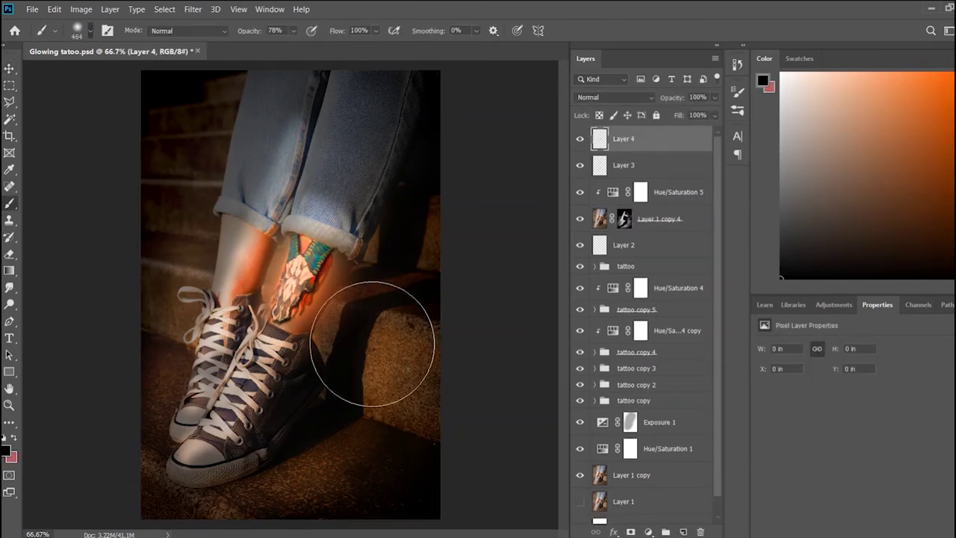
key("1")
key("7")
key("ctrl+minus")
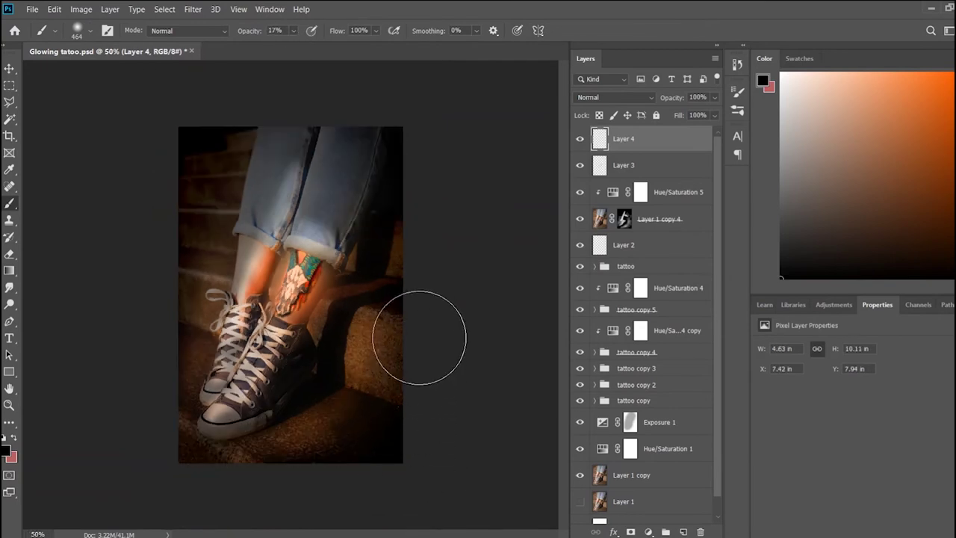
left_click_drag(210, 141, 241, 134)
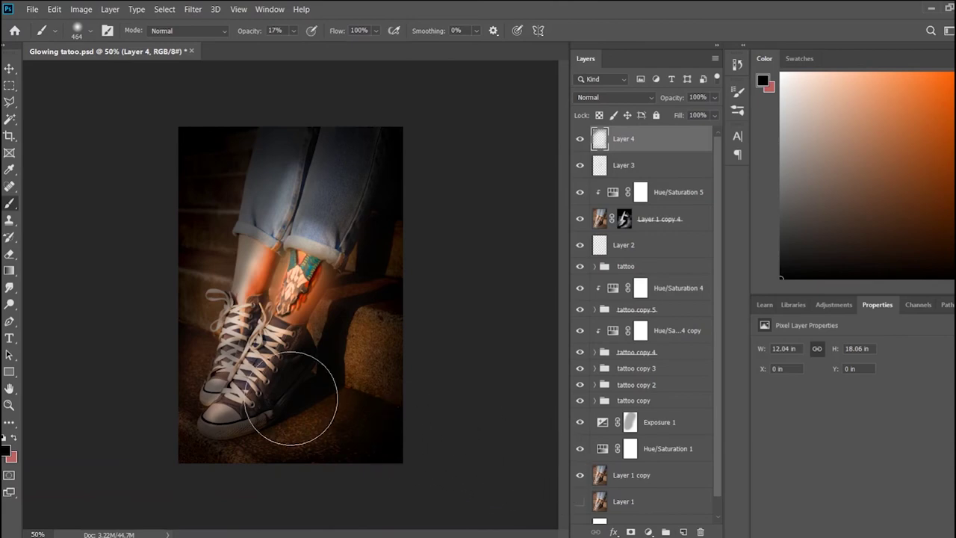
key("ctrl+plus")
key("ctrl+plus")
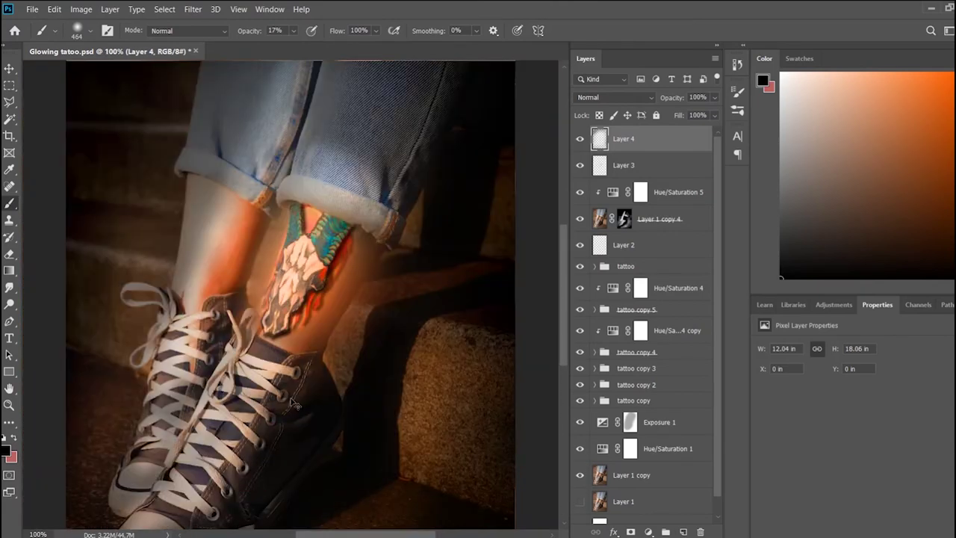
left_click(683, 532)
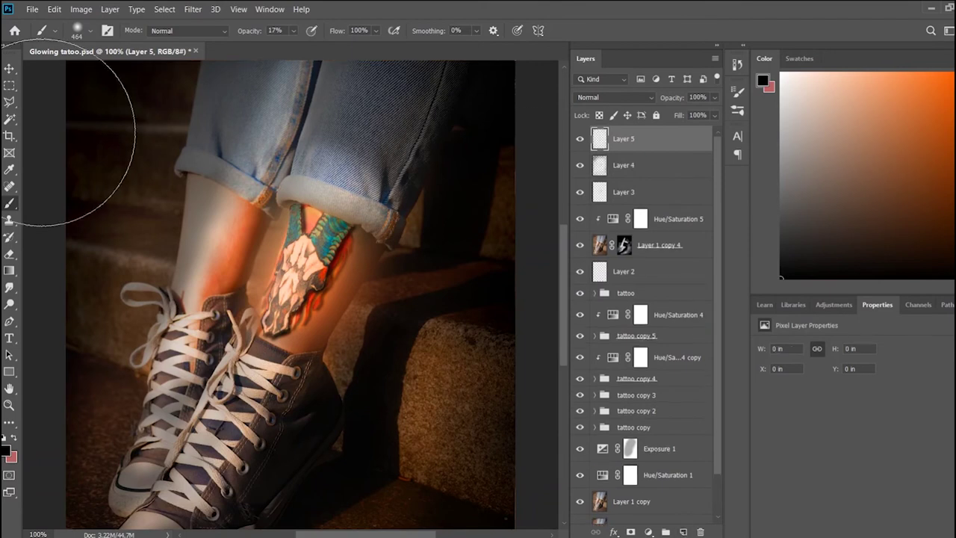
- Sample red from the tattoo edge and paint glow around the tattoo and up the leg
left_click(10, 171)
left_click(314, 292)
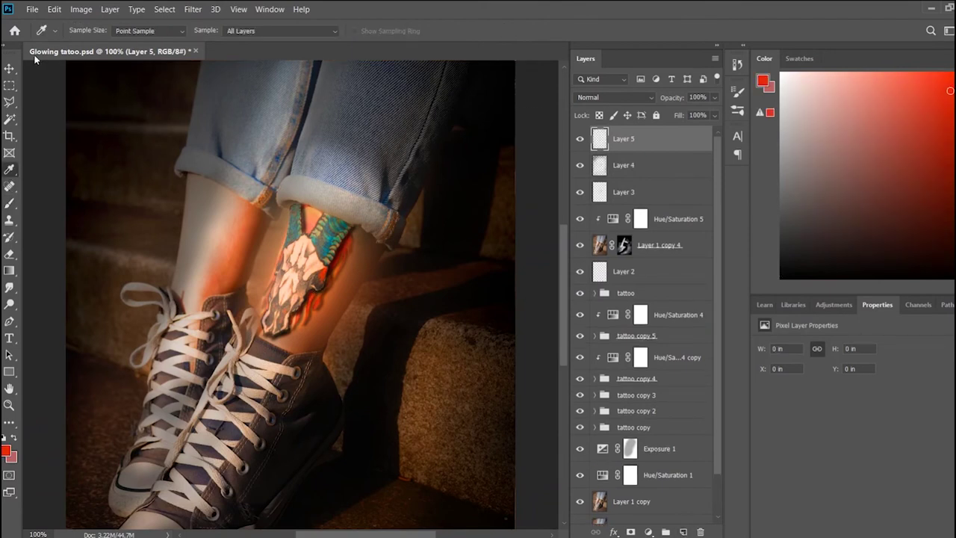
key("b")
key("ctrl+minus")
mouse_move(286, 271)
left_mouse_down()
mouse_move(278, 288)
mouse_move(299, 324)
mouse_move(246, 192)
mouse_move(347, 303)
left_mouse_up()
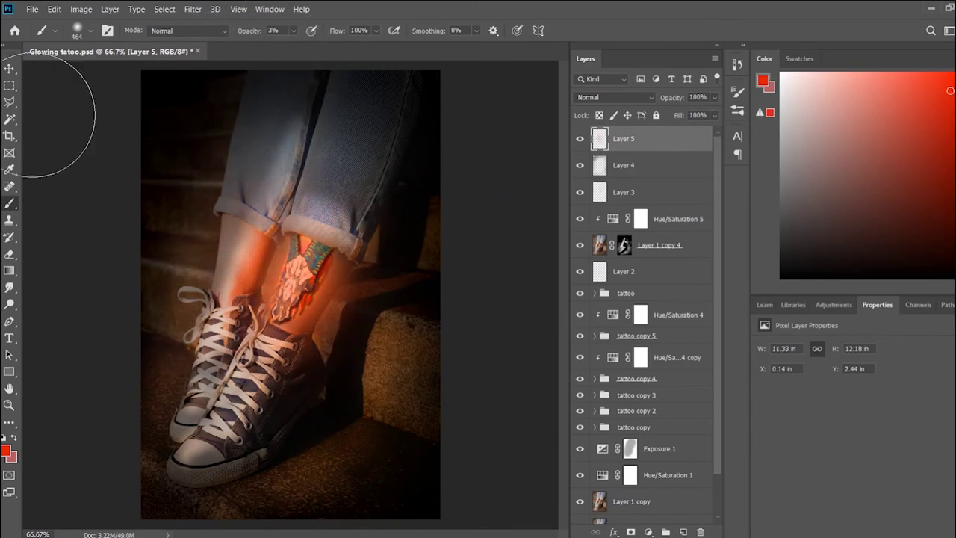
mouse_move(224, 181)
left_mouse_down()
mouse_move(352, 331)
mouse_move(352, 171)
left_mouse_up()
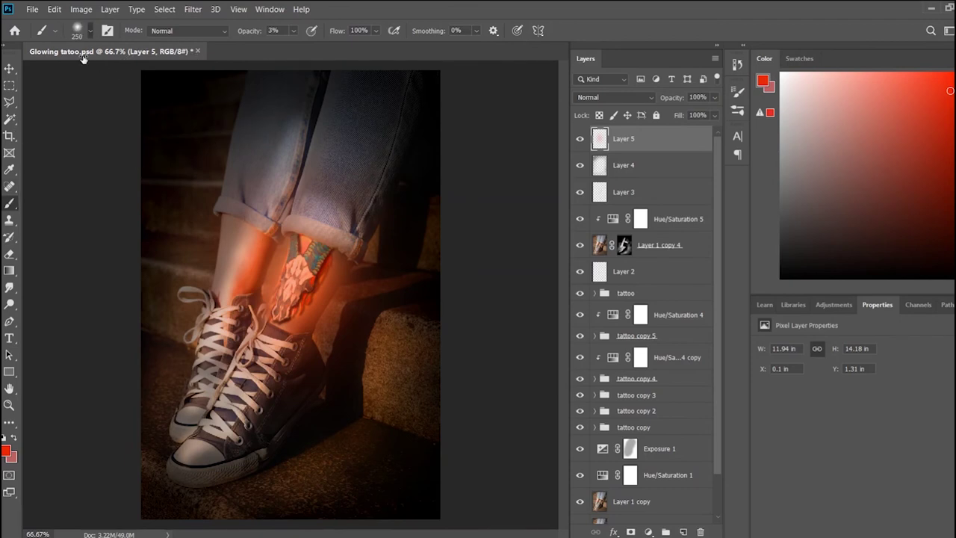
- Resample colours from the glowing leg and paint a faint stroke across the tattoo on Layer 5
left_click(781, 74)
key("i")
left_click(326, 255)
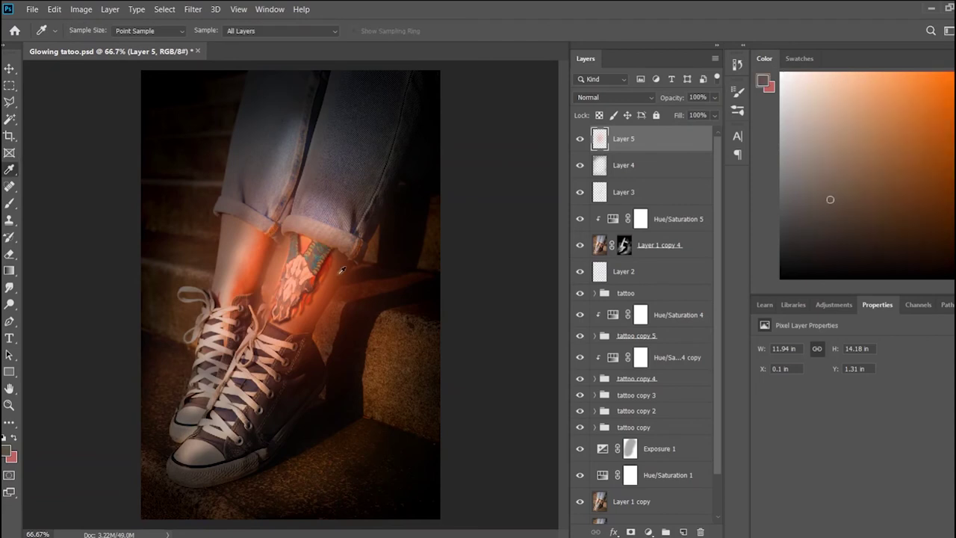
left_click(642, 247)
left_click(321, 252)
key("b")
left_click(645, 134)
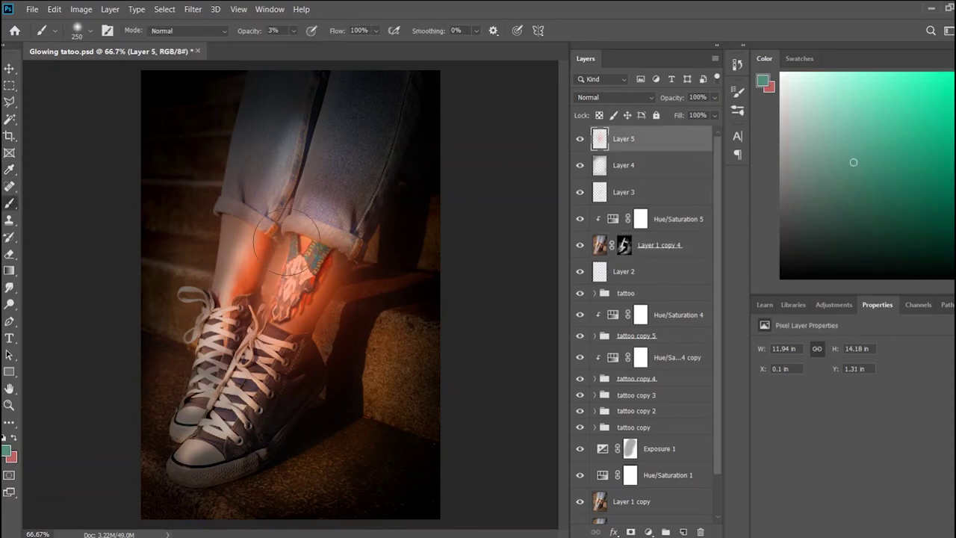
mouse_move(288, 238)
left_mouse_down()
mouse_move(315, 238)
mouse_move(321, 251)
left_mouse_up()
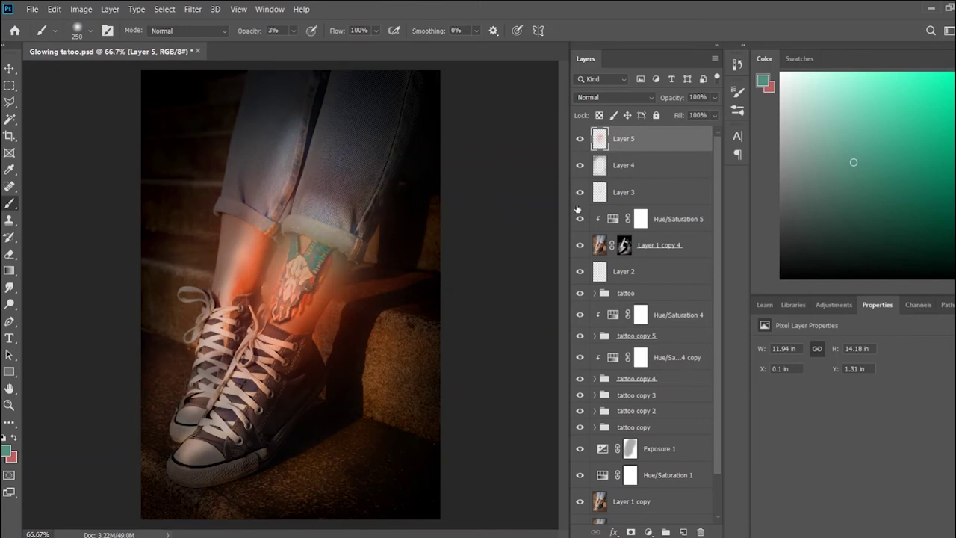
- Target Layer 1 copy 4's mask, reset the default colours and deselect all layers
scroll(637, 97, "down", 4)
scroll(636, 97, "down", 7)
scroll(637, 97, "down", 1)
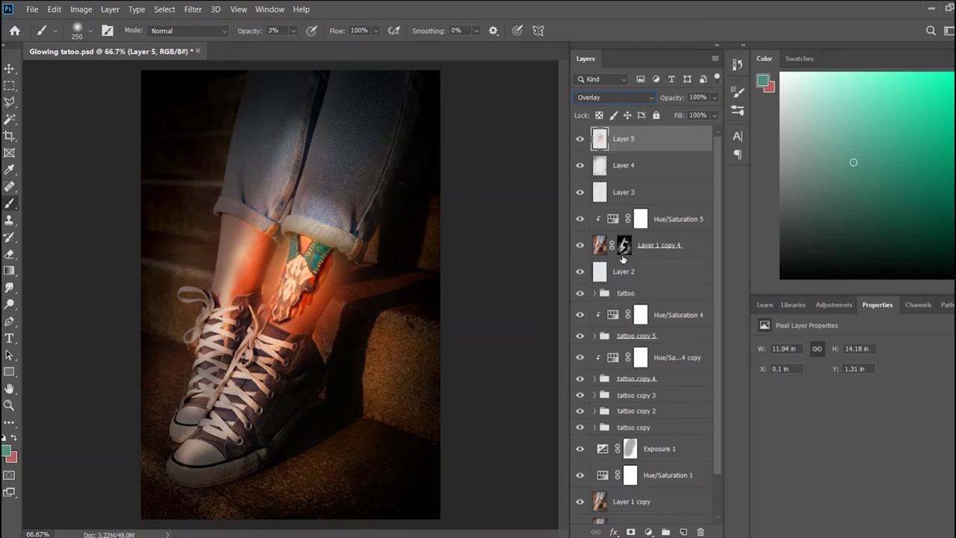
left_click(624, 245)
key("d")
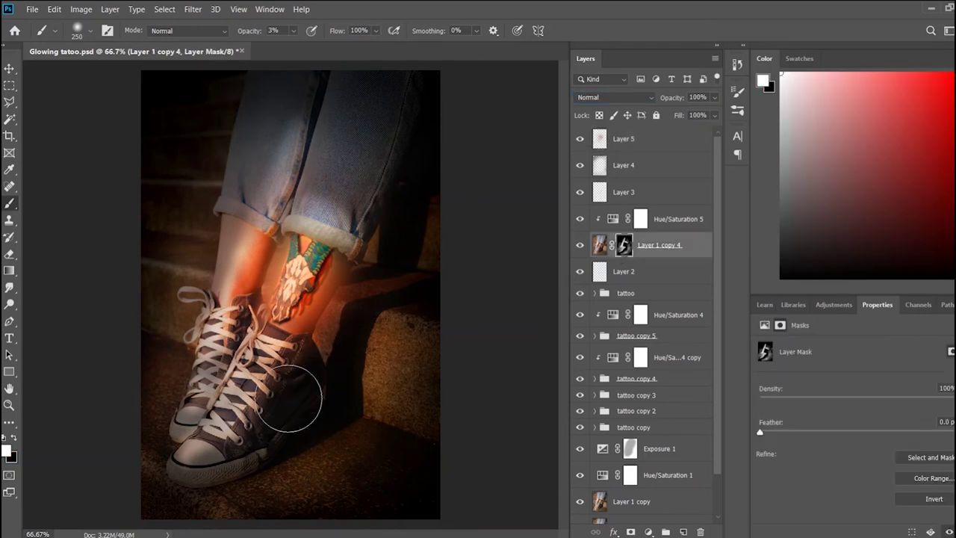
key("v")
left_click(685, 532)
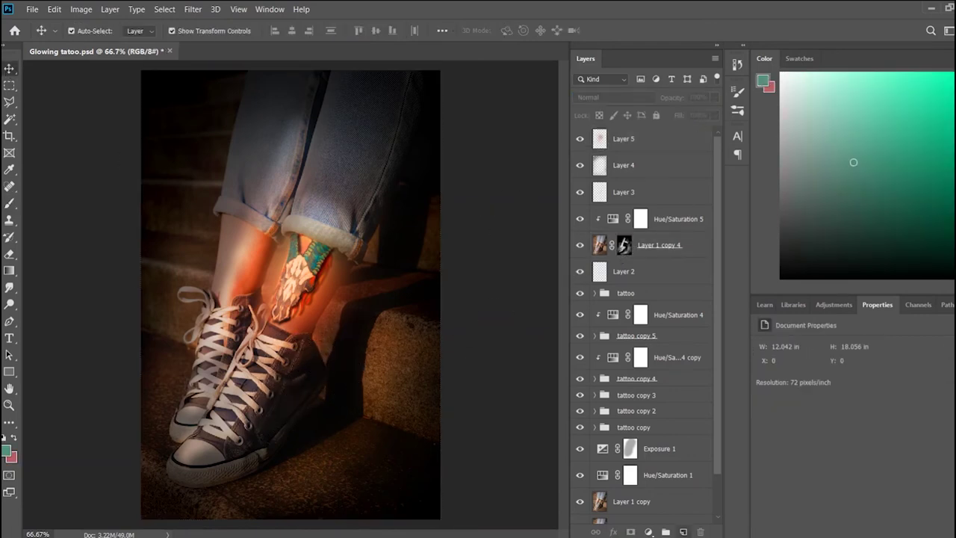
- Remove the stray empty layer, add a Hue/Saturation layer turning the glow intense red, and save
left_click(700, 532)
left_click(834, 304)
left_click(783, 364)
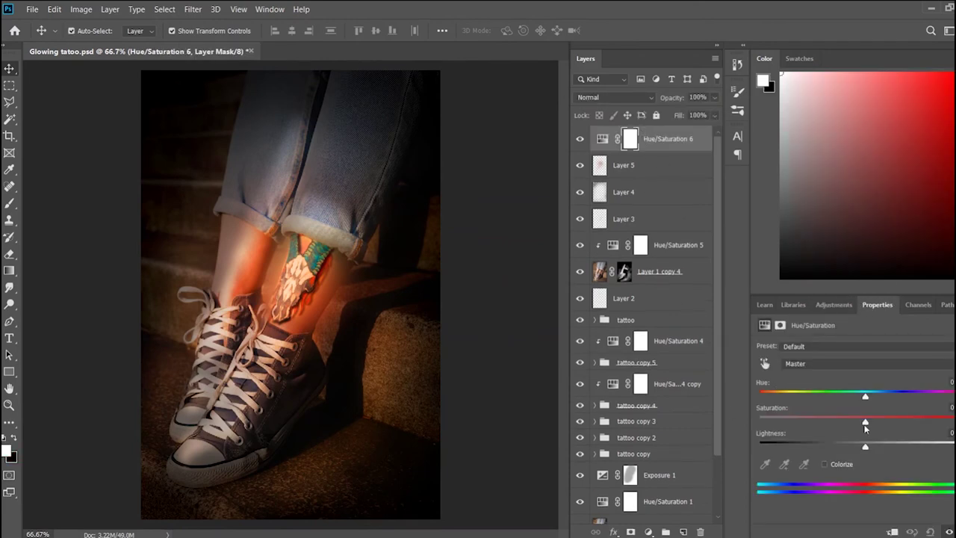
left_click_drag(850, 398, 850, 398)
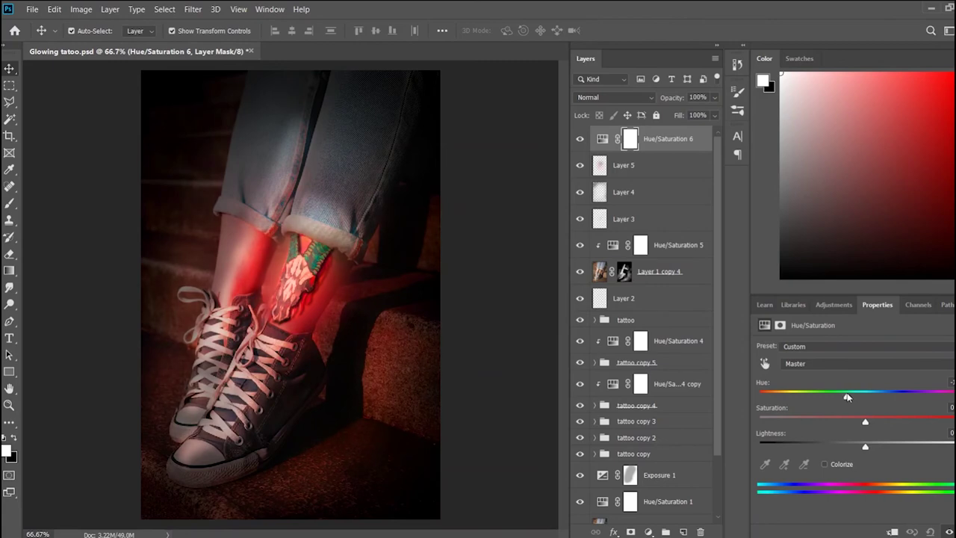
mouse_move(847, 397)
left_mouse_down()
mouse_move(952, 397)
mouse_move(830, 396)
mouse_move(893, 423)
left_mouse_up()
left_click(66, 107)
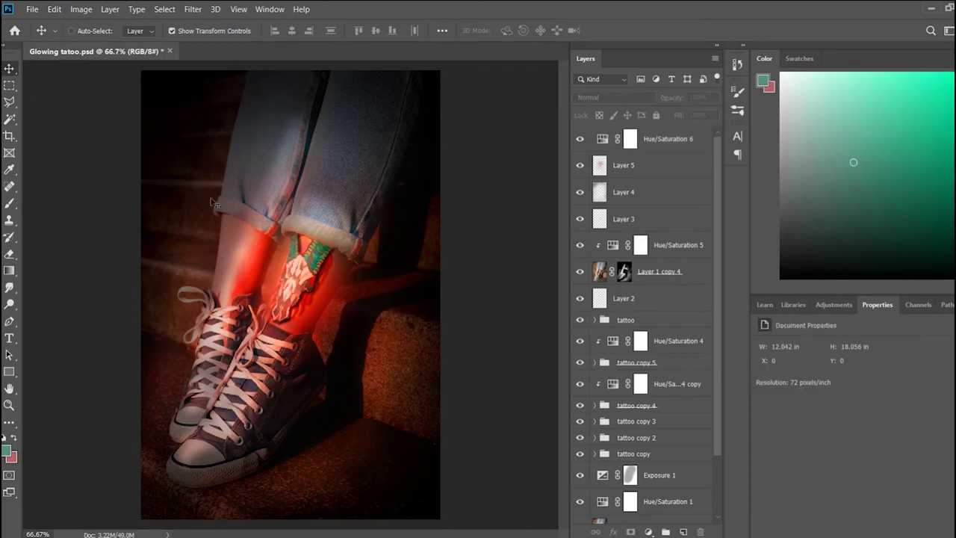
key("ctrl+s")
- On new Layer 6, paint white light at 17% opacity over the ankle and tattoo
left_click(684, 531)
key("b")
left_click(302, 273, "alt")
left_click_drag(306, 273, 310, 257)
key("1")
key("7")
left_click_drag(306, 224, 292, 261)
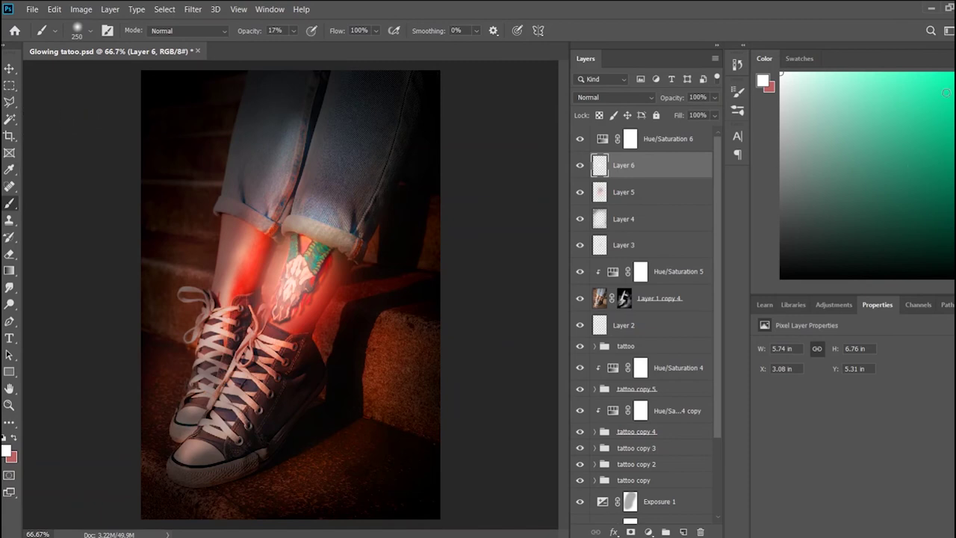
- Sample a pinkish red from the glow and paint it higher up the leg
left_click(294, 298, "alt")
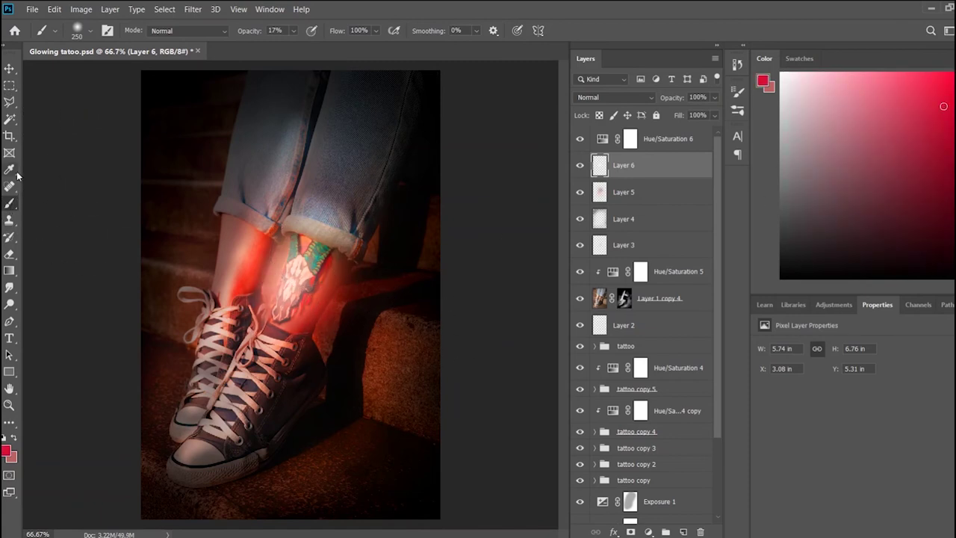
key("i")
left_click(307, 292)
key("b")
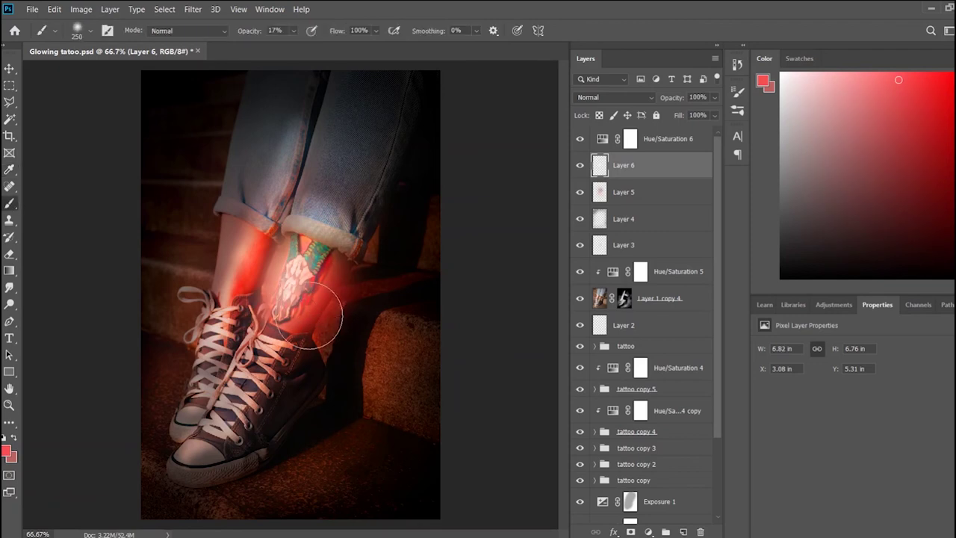
left_click_drag(254, 265, 258, 242)
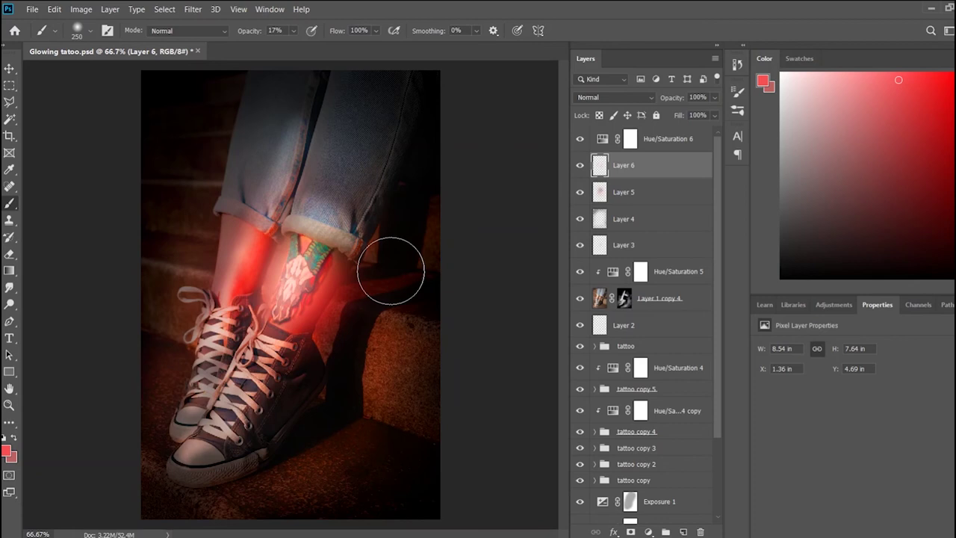
- Mask out glow spill near the left leg on Layer 1 copy 4's mask
left_click(624, 298)
key("d")
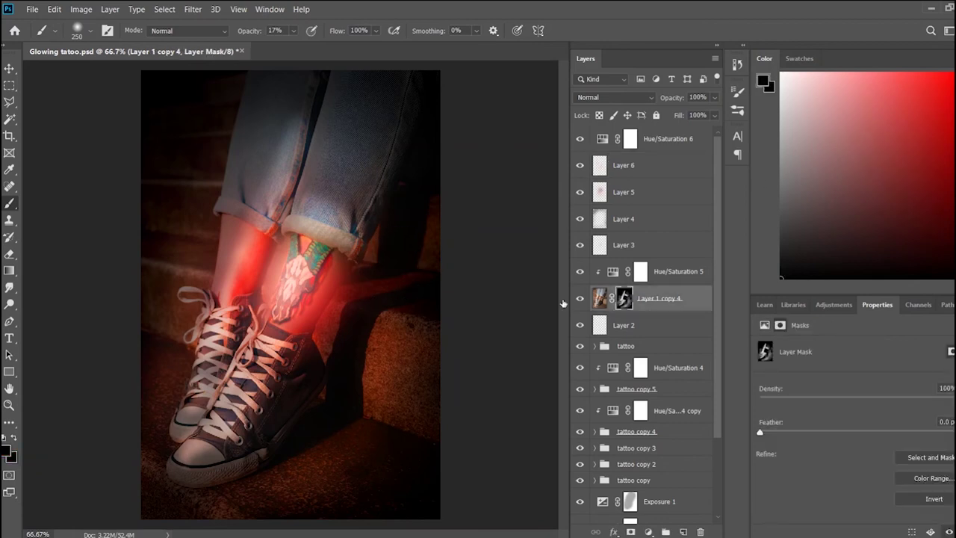
left_click_drag(225, 225, 218, 269)
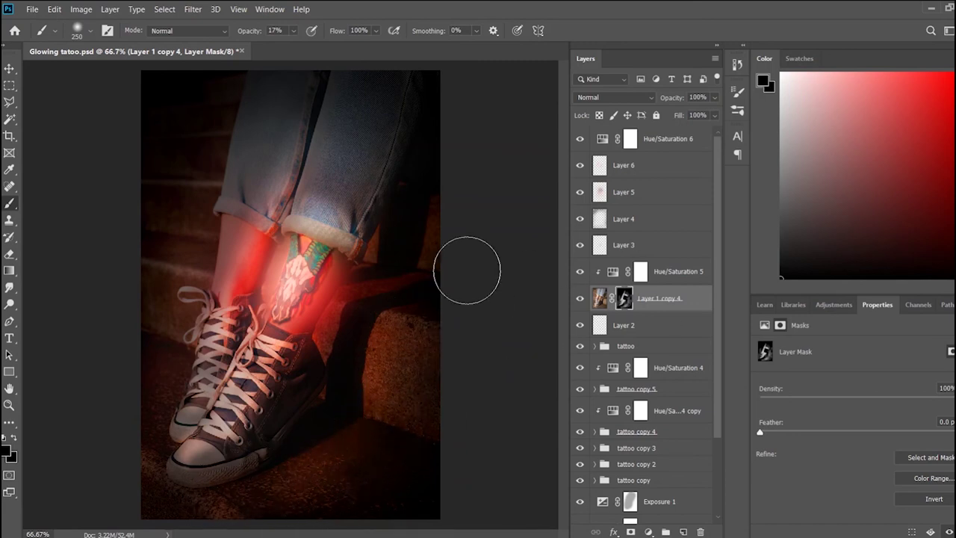
- Set Layer 6's blend mode to Linear Burn
key("v")
left_click(650, 165)
key("shift+plus")
key("shift+plus")
key("shift+plus")
key("shift+plus")
key("shift+plus")
key("shift+plus")
key("shift+plus")
key("shift+plus")
key("shift+plus")
key("shift+minus")
key("shift+minus")
key("shift+minus")
key("shift+plus")
key("shift+plus")
key("shift+minus")
key("shift+minus")
key("shift+minus")
key("shift+minus")
key("shift+minus")
key("shift+minus")
key("shift+minus")
key("shift+minus")
key("shift+minus")
key("shift+plus")
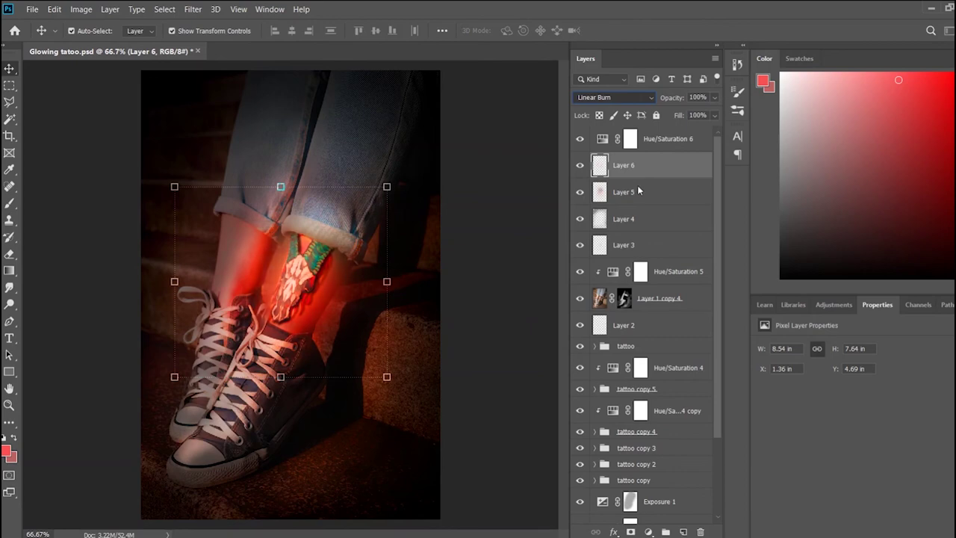
key("shift+plus")
key("shift+plus")
key("shift+minus")
- Zoom in to inspect the tattoo closely, then zoom back out to the whole image
left_click(69, 278)
key("ctrl+plus")
key("ctrl+plus")
key("ctrl+plus")
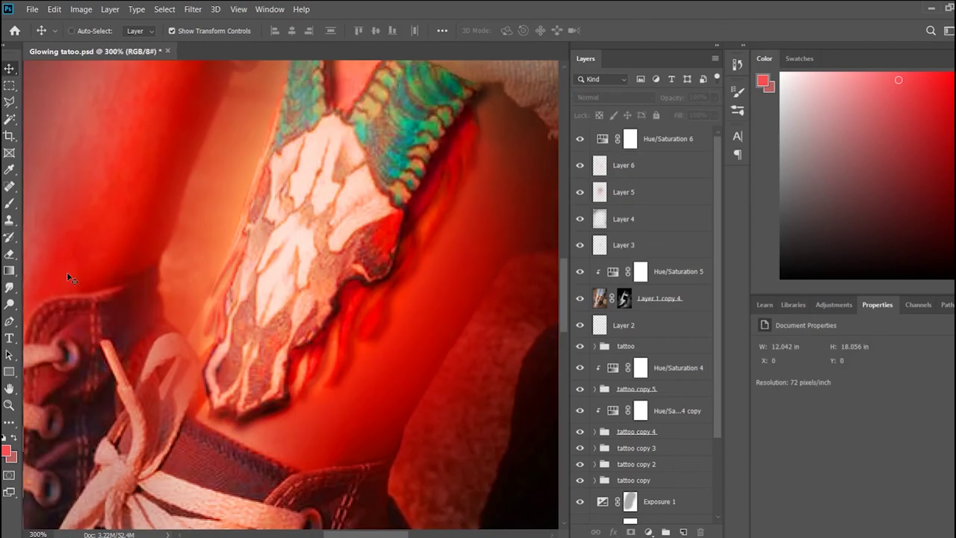
key("ctrl+plus")
key("ctrl+minus")
key("ctrl+minus")
key("ctrl+minus")
key("ctrl+minus")
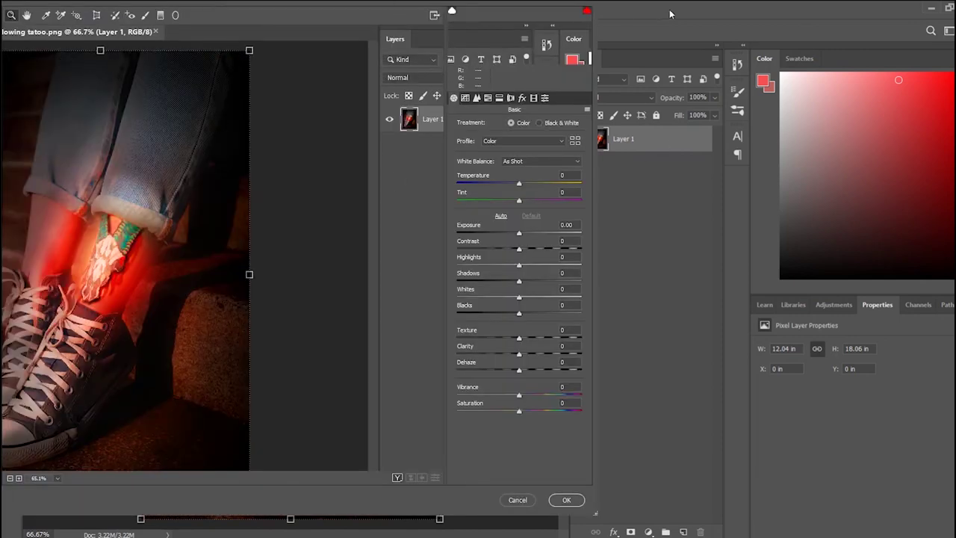
- Apply Camera Raw: Temperature -33, Tint +13, Contrast +15, Highlights -23, Shadows +5, Whites +23, Texture +17
left_click_drag(519, 183, 503, 184)
mouse_move(519, 201)
left_mouse_down()
mouse_move(498, 202)
mouse_move(527, 200)
left_mouse_up()
mouse_move(519, 249)
left_mouse_down()
mouse_move(541, 249)
mouse_move(505, 264)
left_mouse_up()
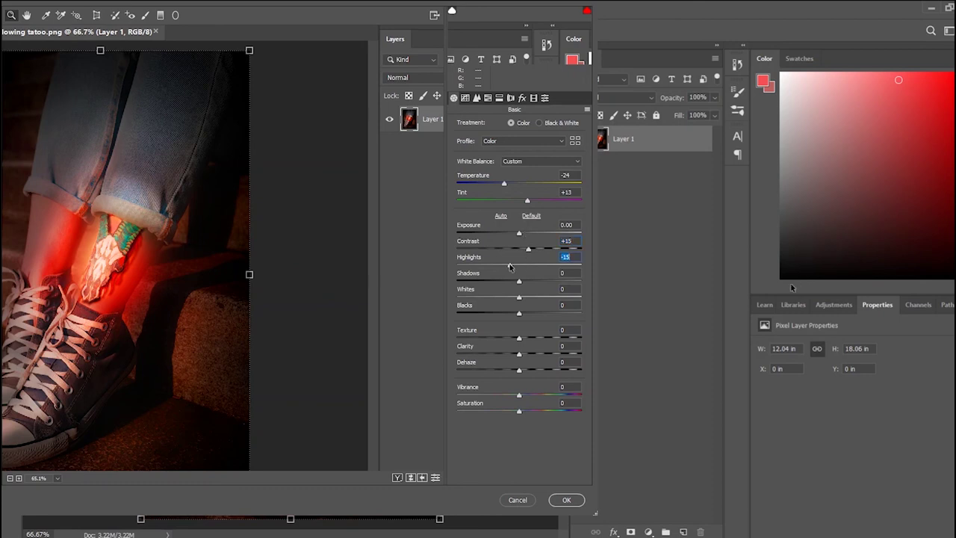
mouse_move(519, 297)
left_mouse_down()
mouse_move(533, 297)
mouse_move(506, 281)
mouse_move(522, 281)
left_mouse_up()
mouse_move(519, 337)
left_mouse_down()
mouse_move(545, 338)
mouse_move(488, 340)
mouse_move(530, 339)
left_mouse_up()
left_click_drag(506, 186, 499, 185)
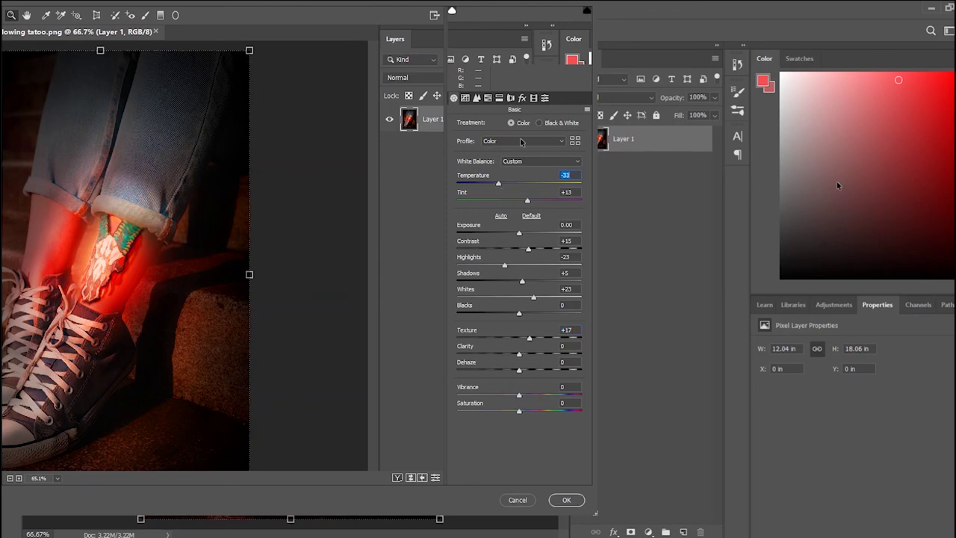
left_click(567, 500)
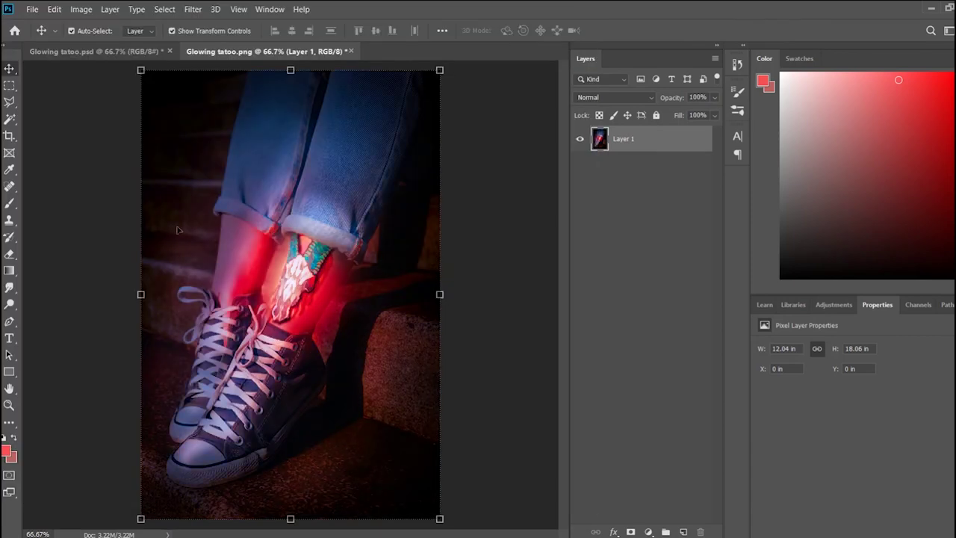
- Hide the panels to view the image alone and save Glowing tatoo.png
key("Tab")
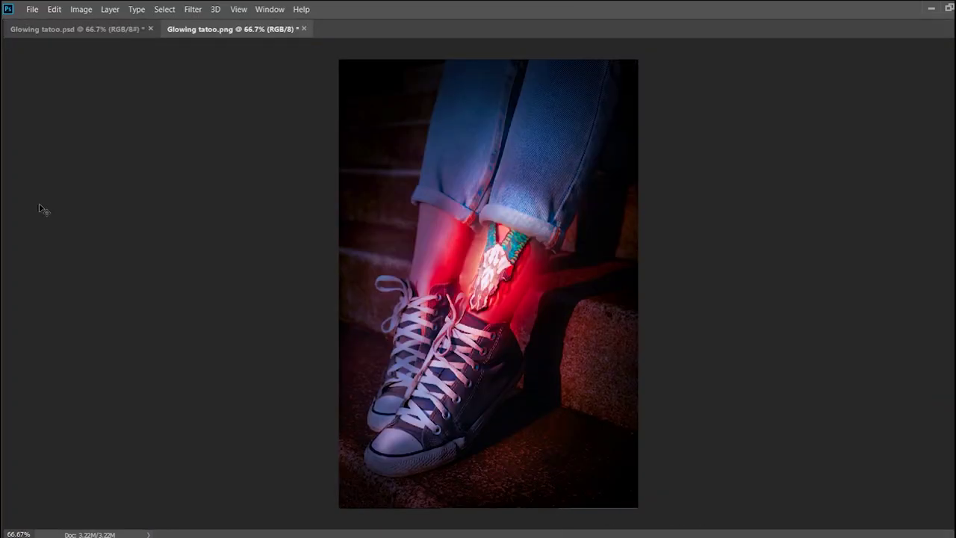
key("ctrl+s")
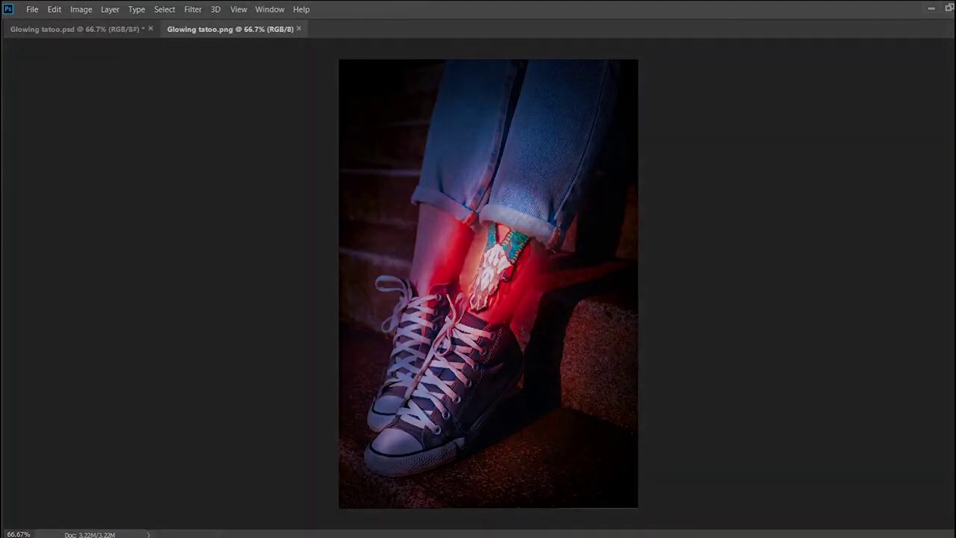